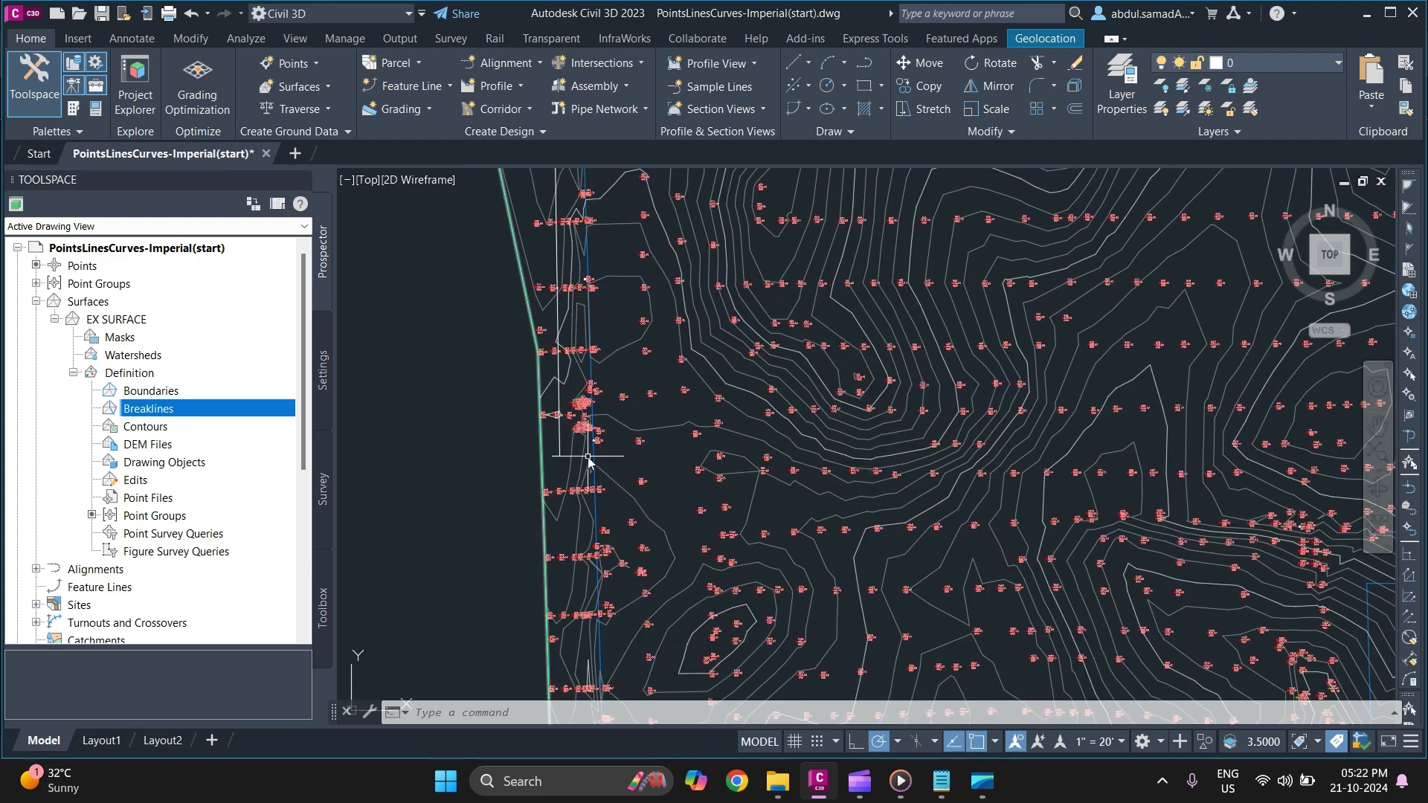
Step: Zoom to the west edge of EX SURFACE and select the vertical 3D polyline there
scroll(528, 365, up, 2)
scroll(534, 500, down, 2)
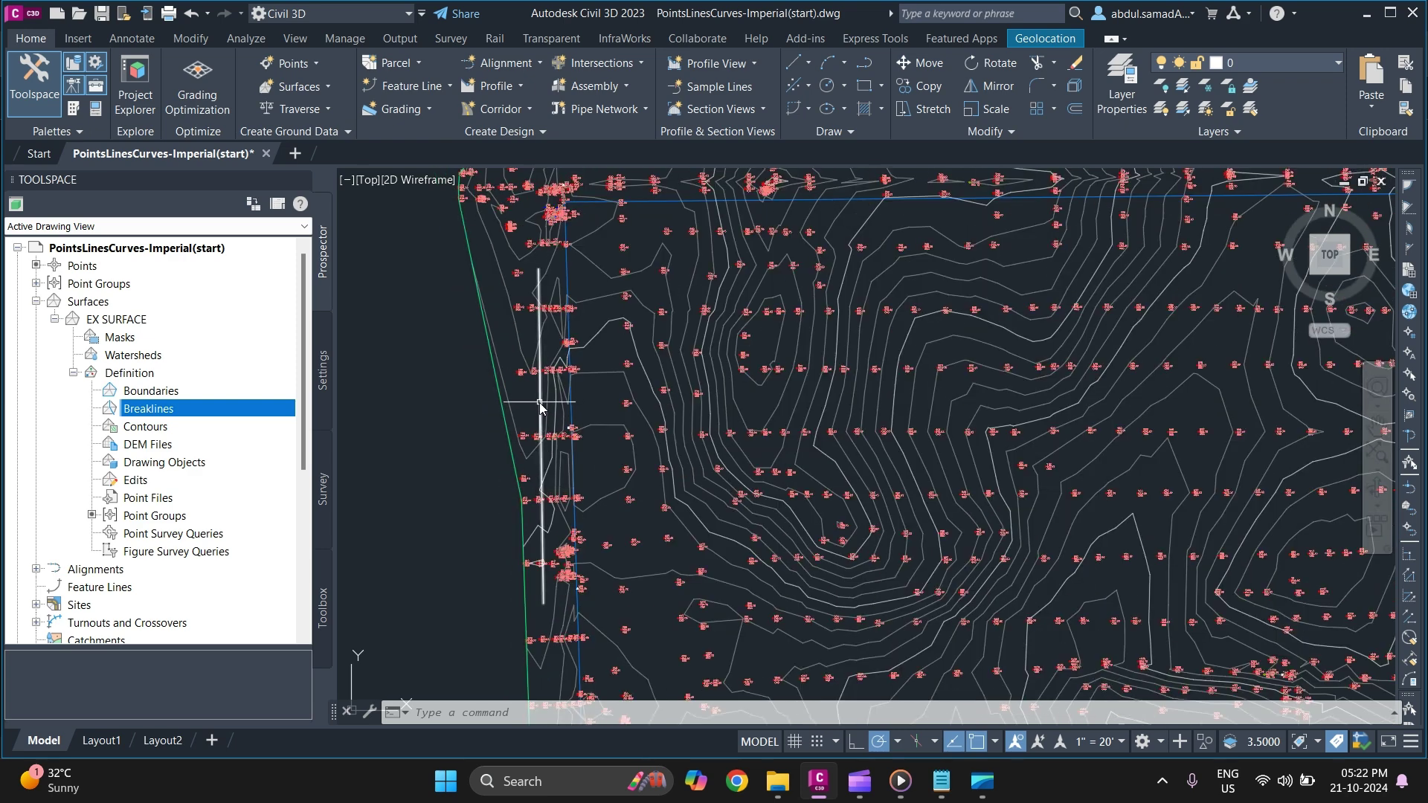
mouse_move(540, 406)
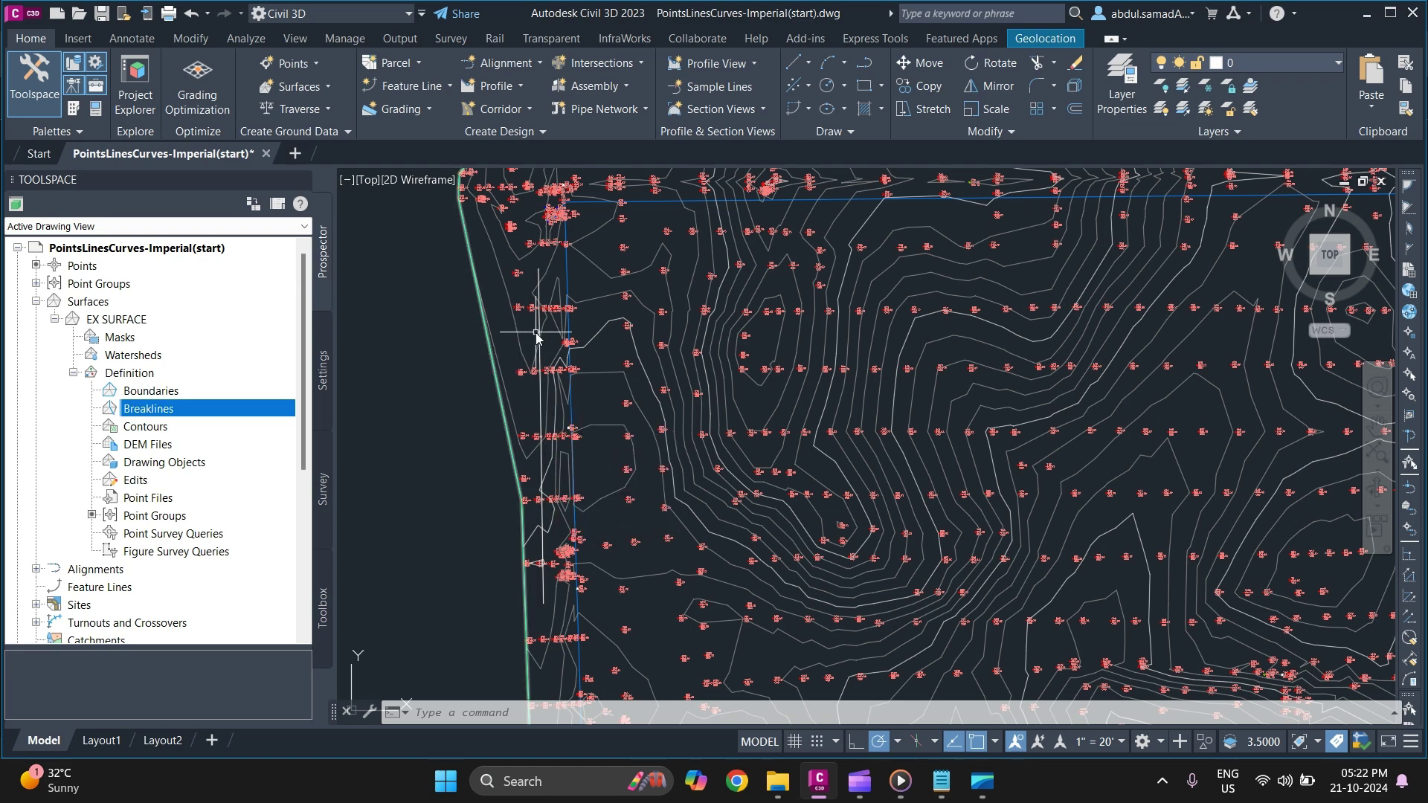
scroll(533, 417, down, 3)
scroll(531, 422, up, 5)
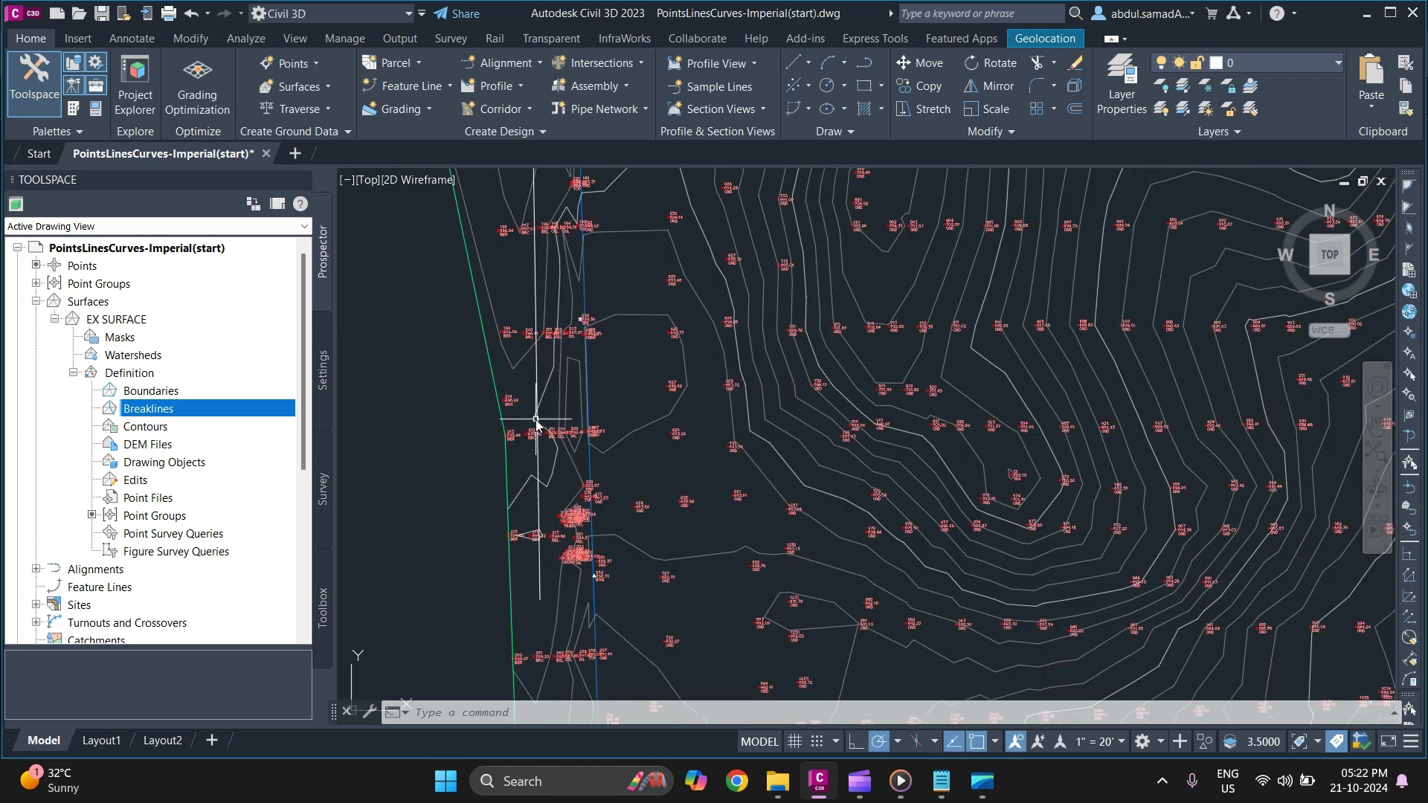
click(549, 332)
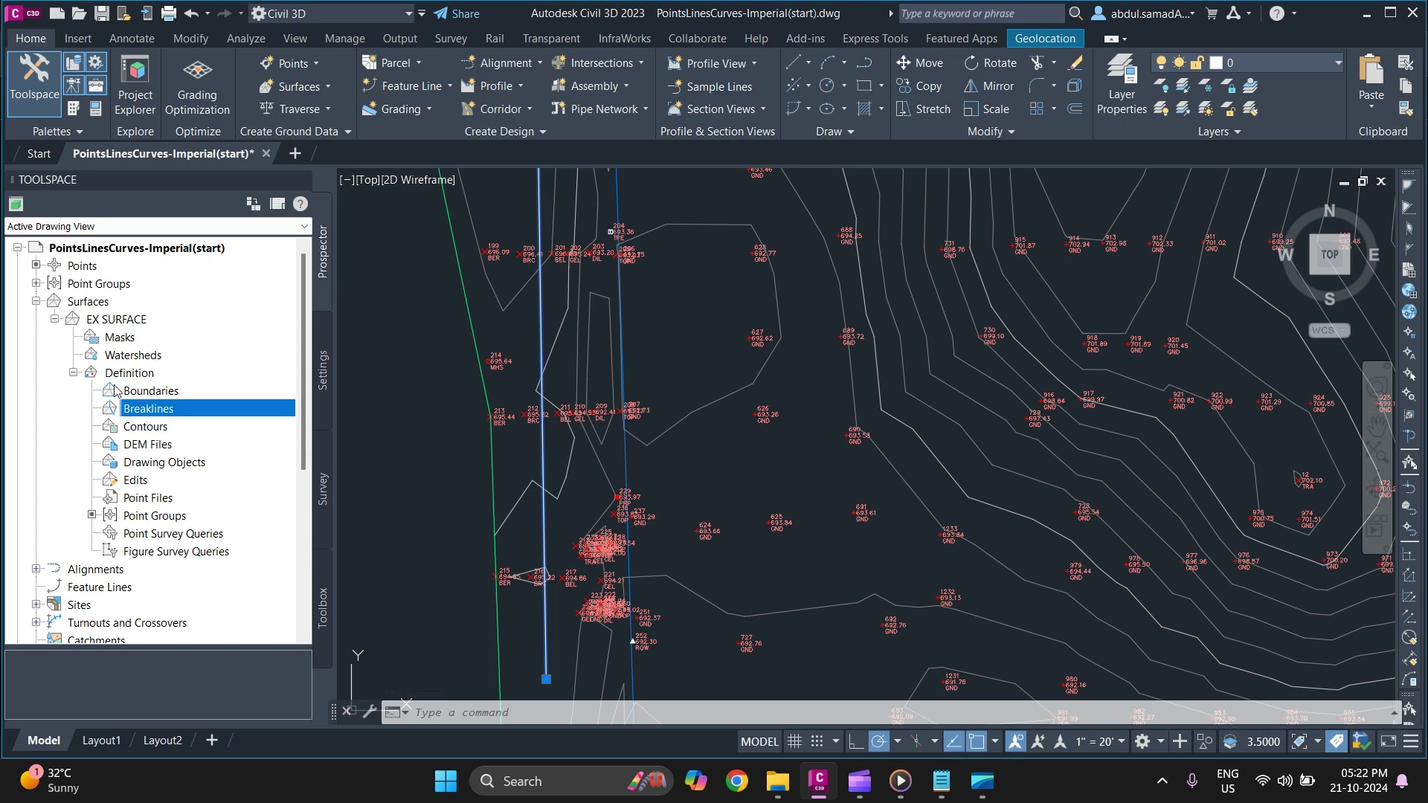
Step: Add the west-edge 3D polyline to EX SURFACE as a Standard breakline described 'breaklines'
right_click(181, 419)
click(212, 427)
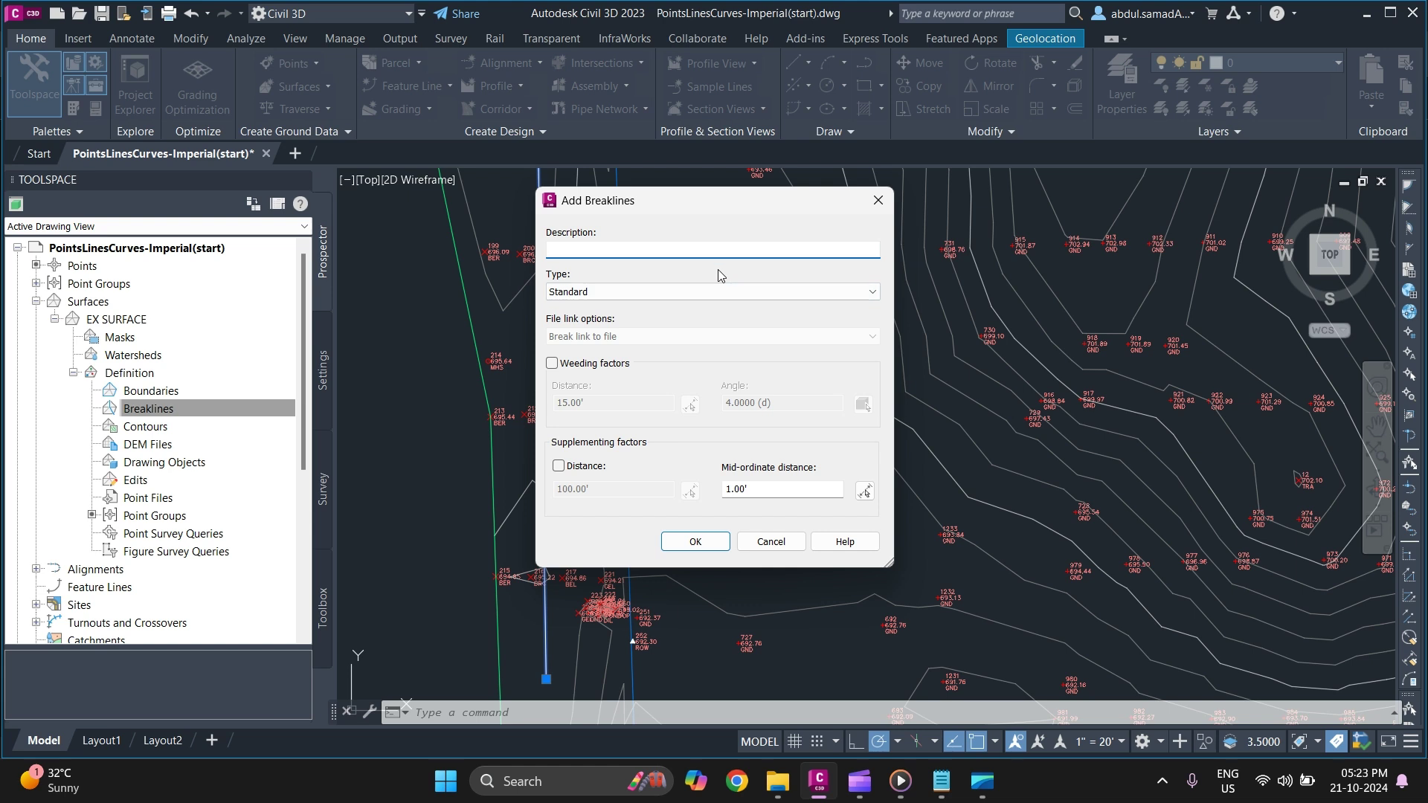
text(breakl)
click(696, 541)
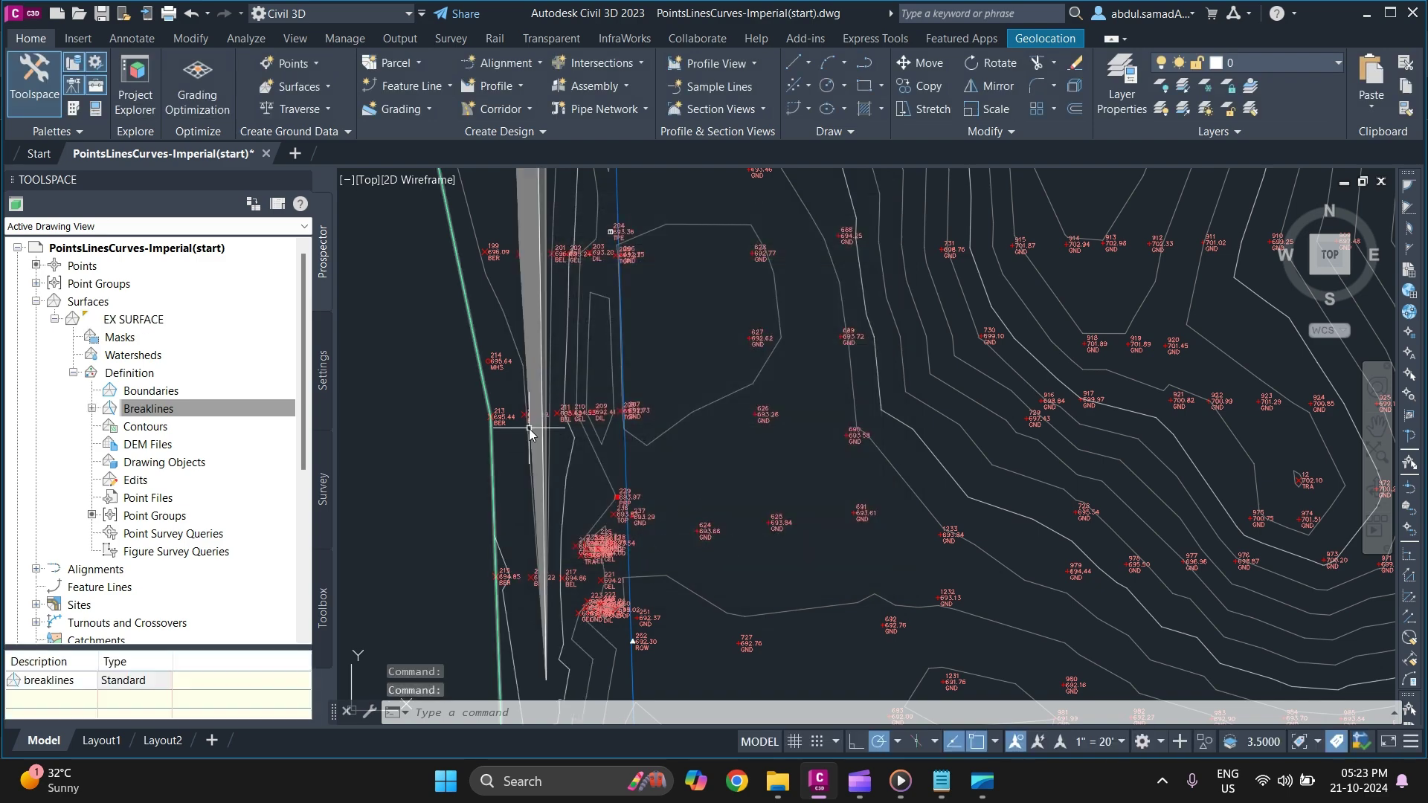
scroll(587, 497, down, 5)
scroll(567, 406, up, 5)
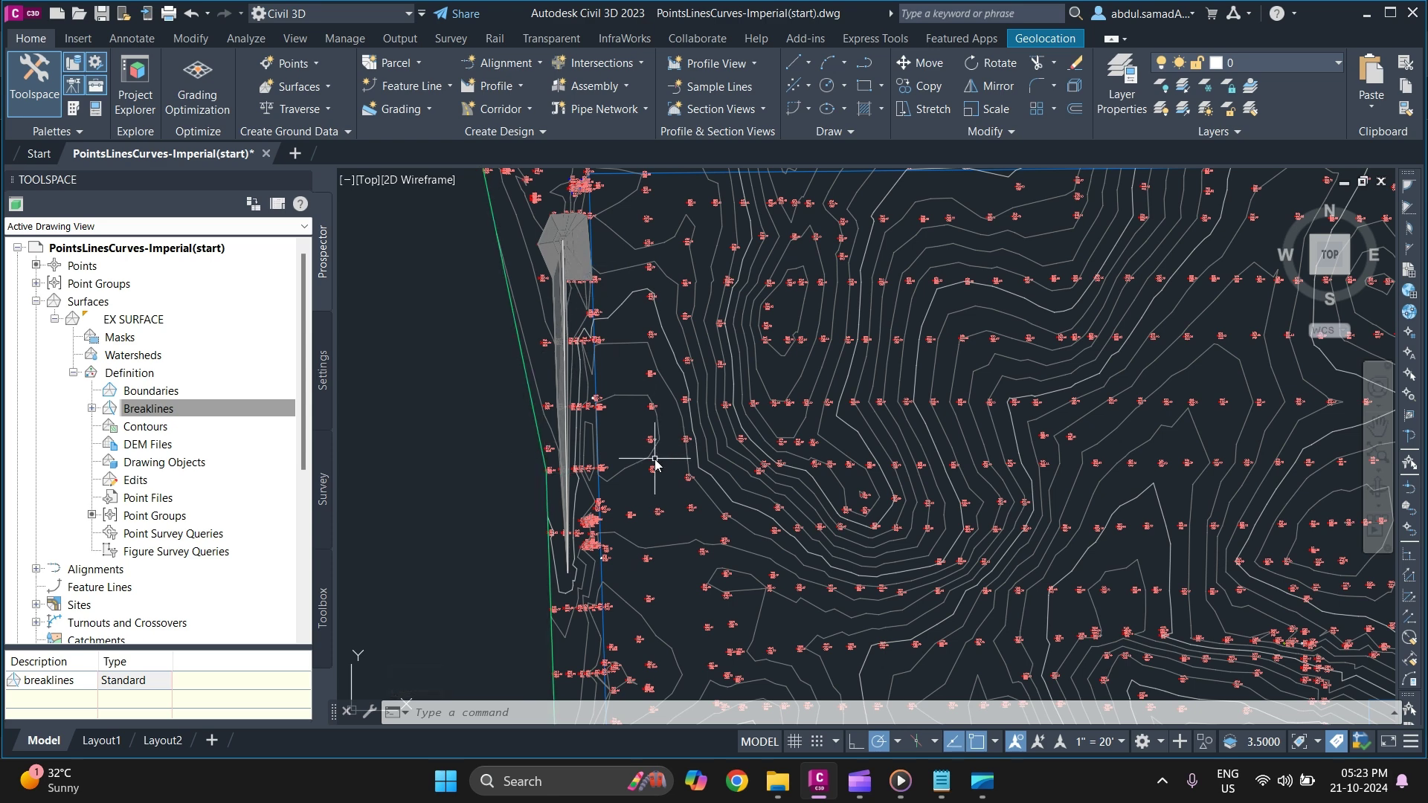
scroll(622, 482, up, 2)
click(620, 467)
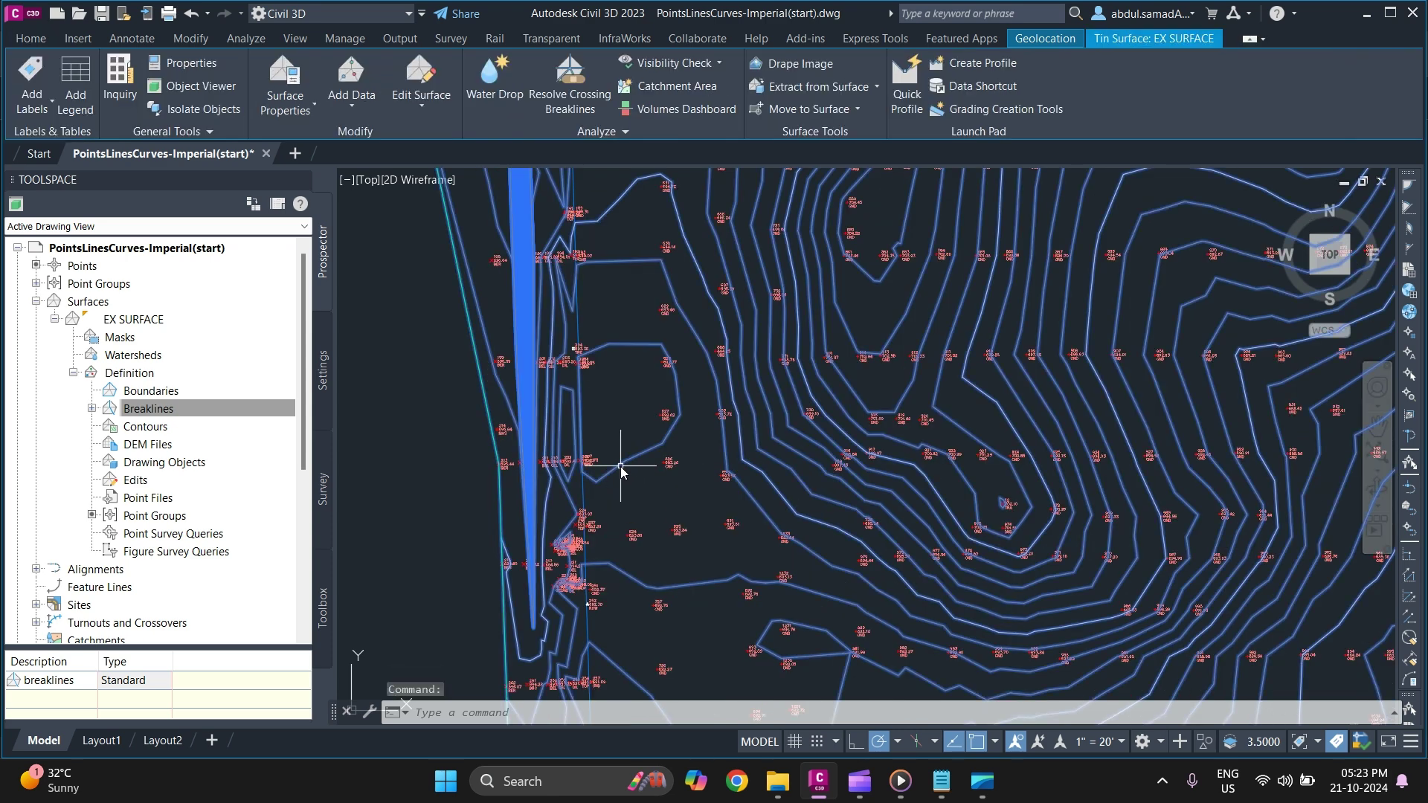
Step: Change EX SURFACE's surface style to Contours and Triangles in Surface Properties
right_click(620, 469)
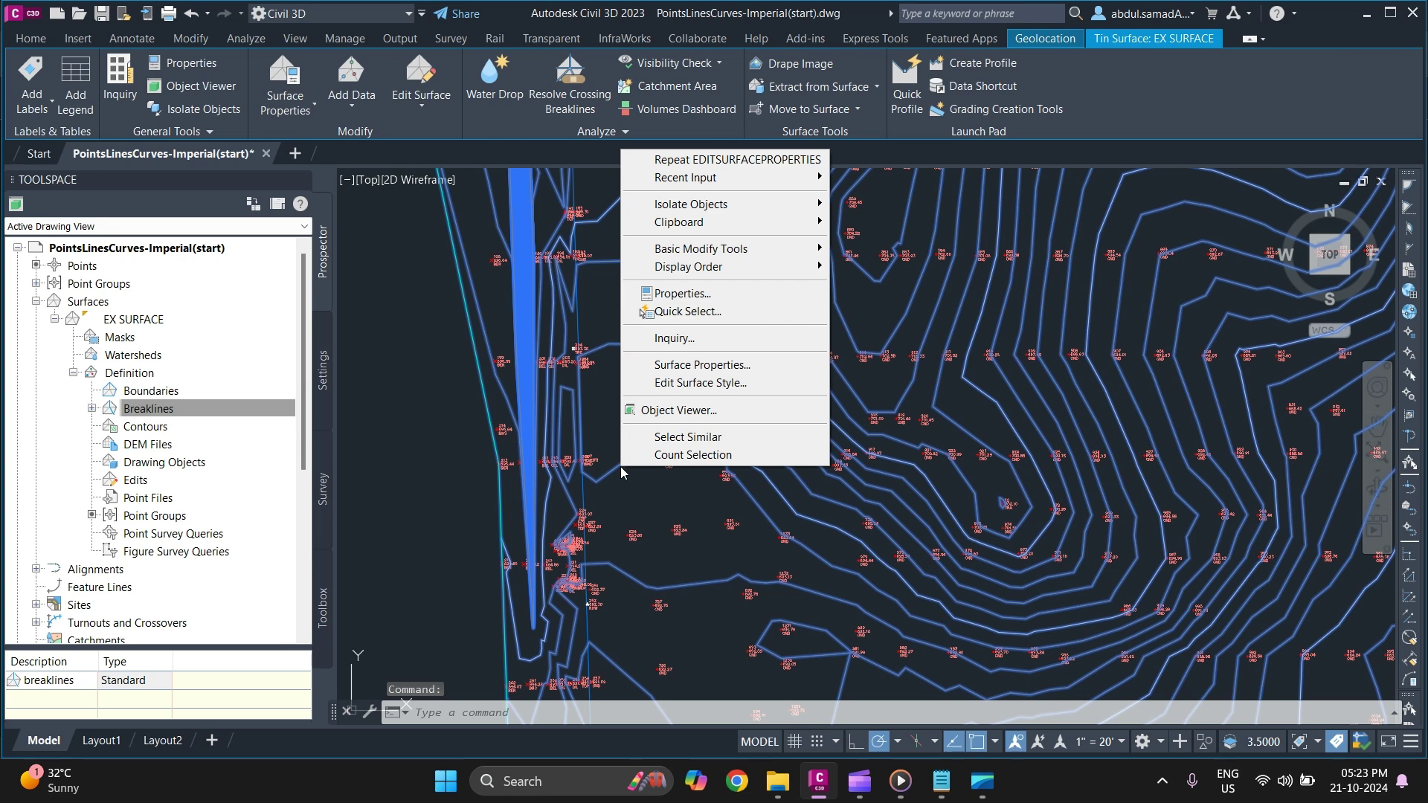
click(702, 366)
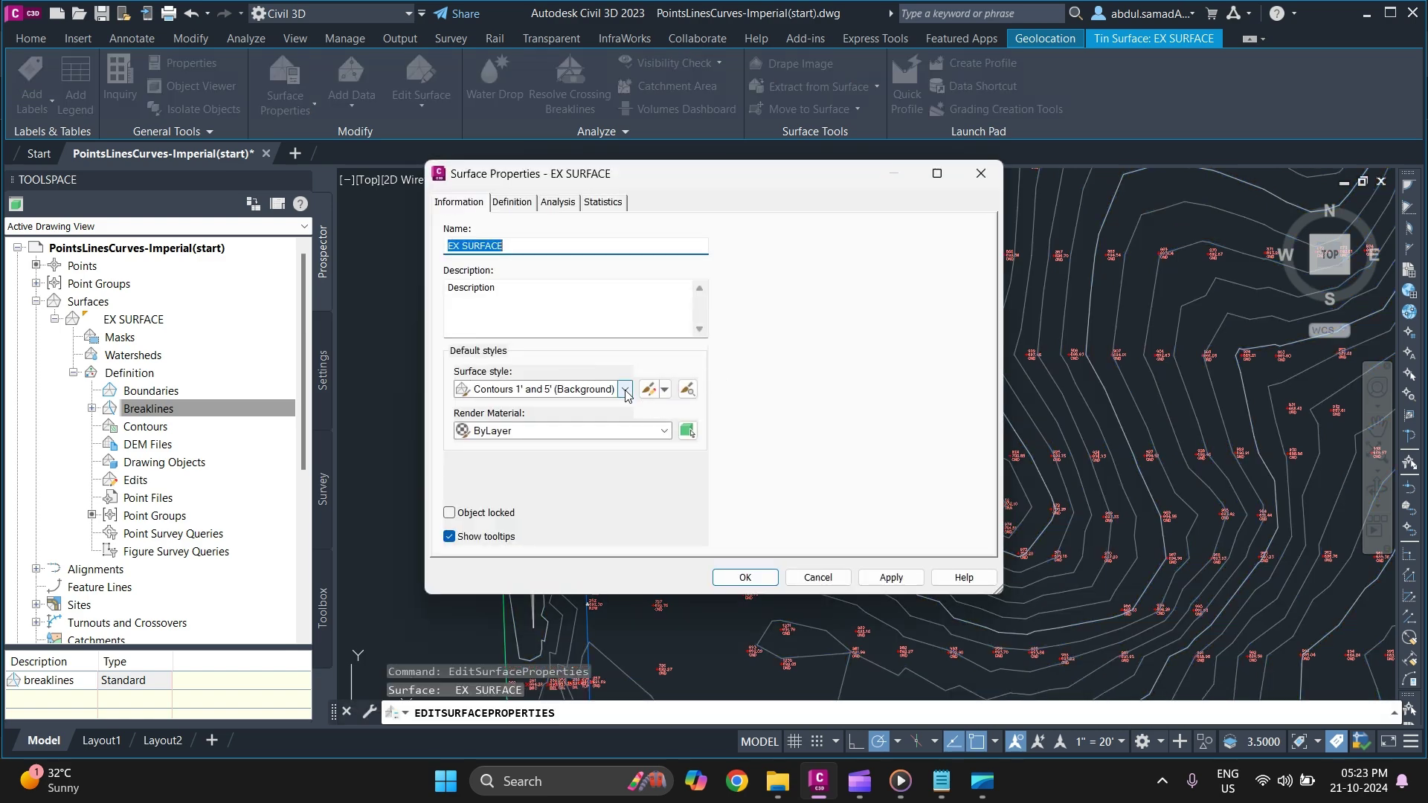
click(625, 389)
click(571, 525)
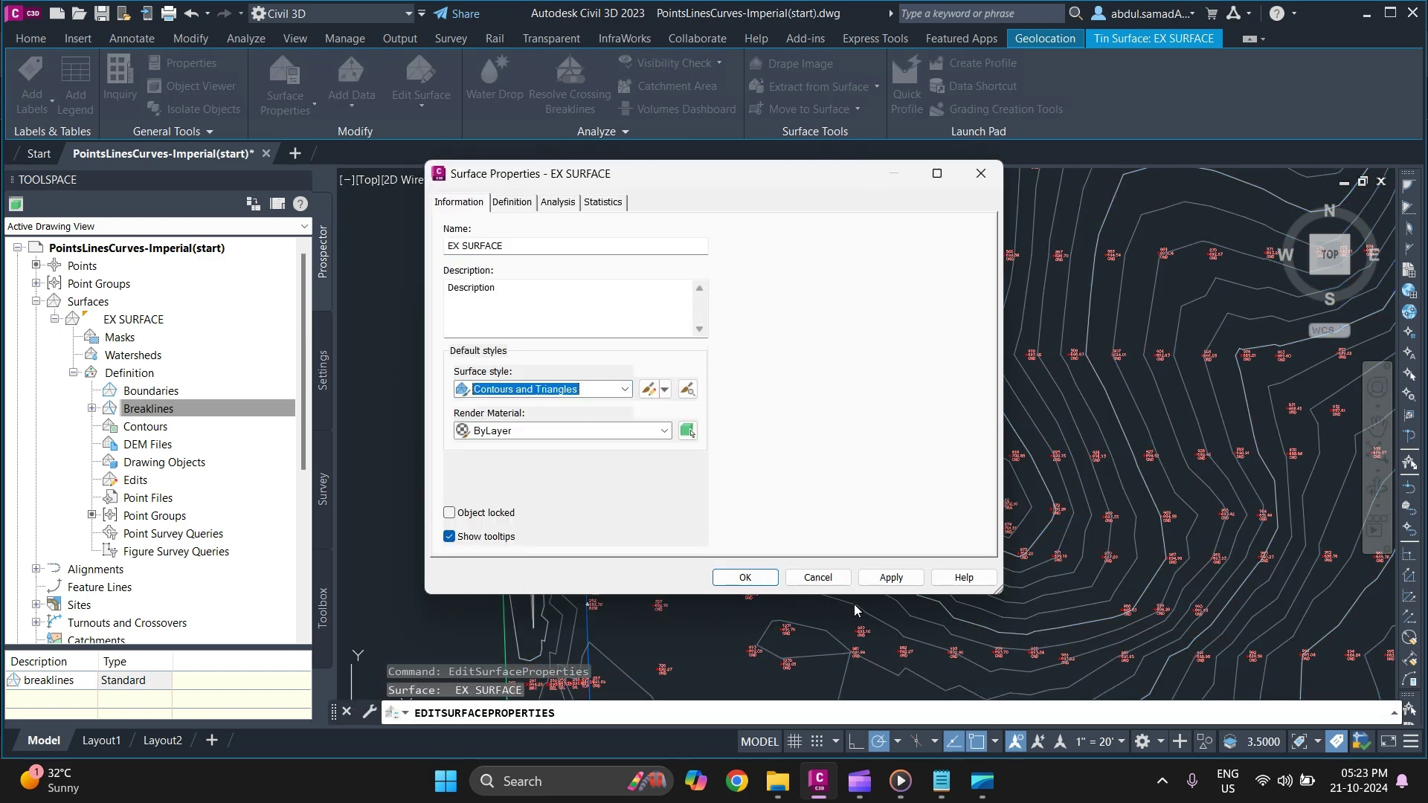
click(744, 584)
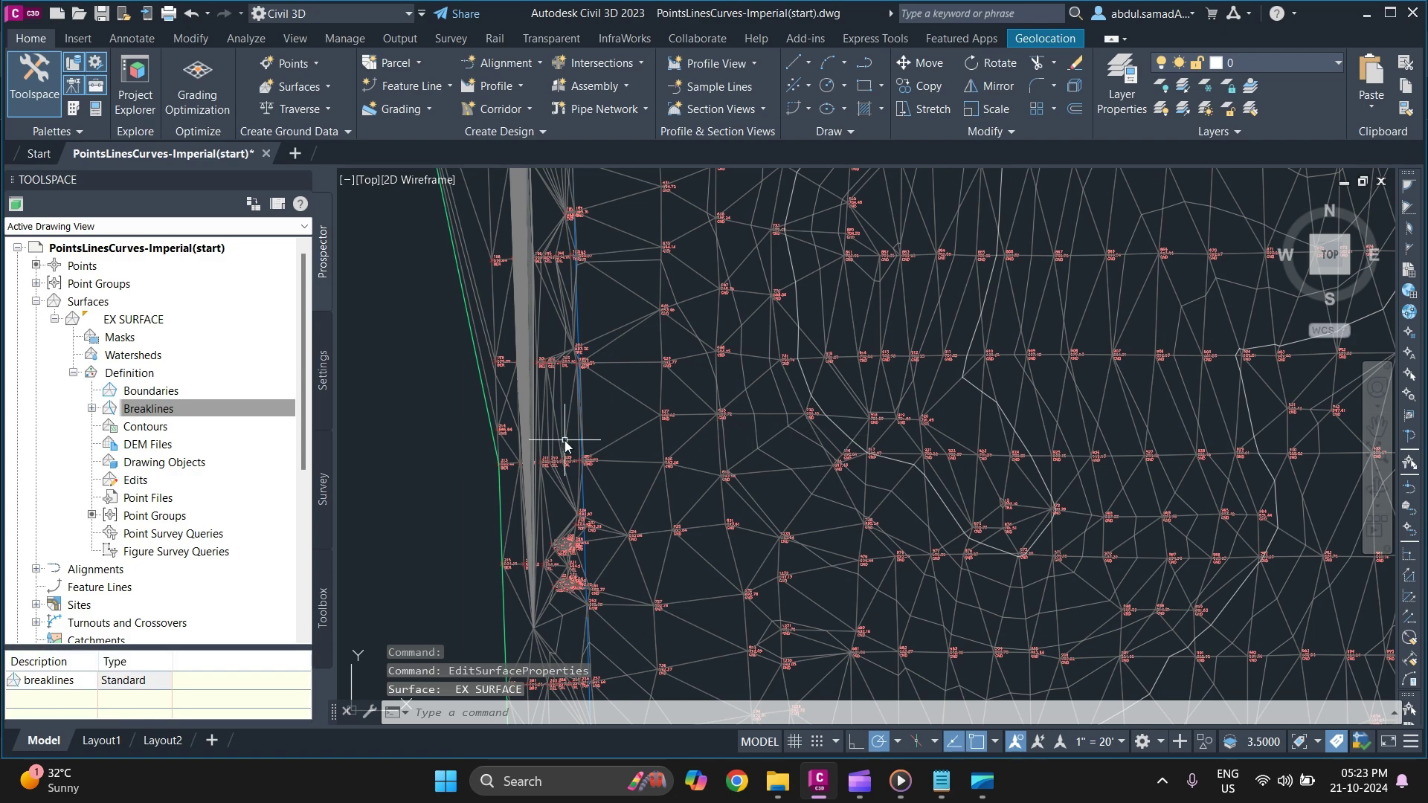
scroll(576, 372, down, 5)
scroll(578, 355, up, 5)
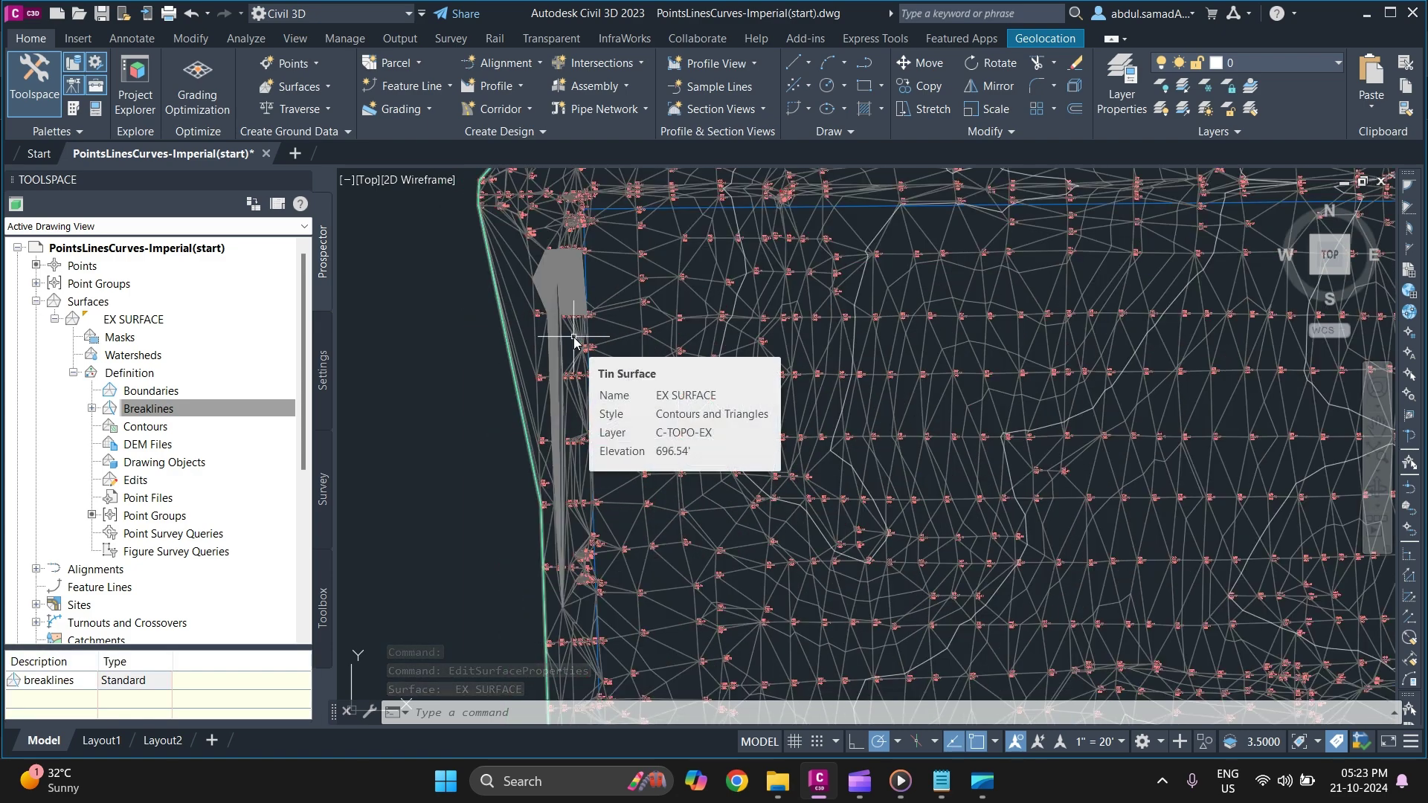
scroll(574, 341, down, 8)
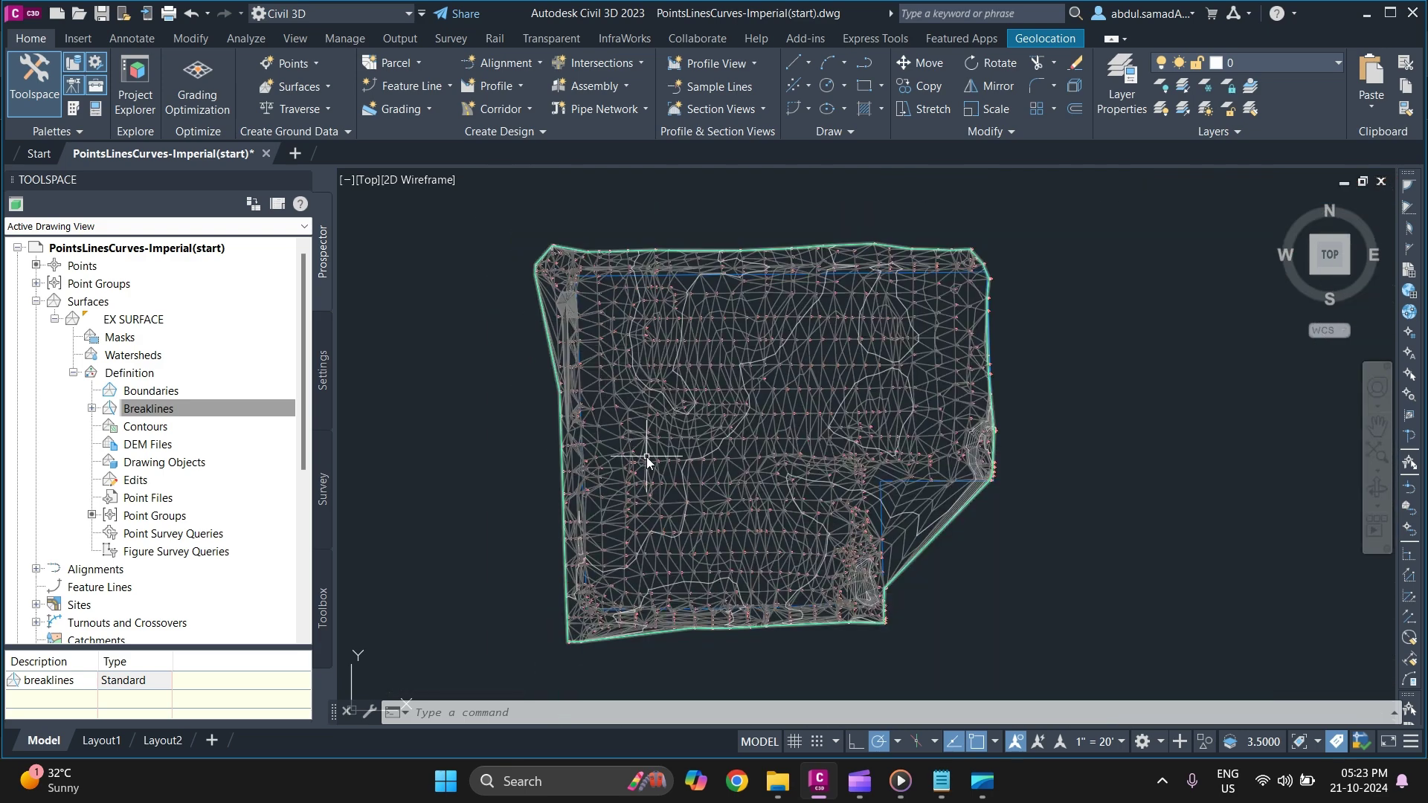
mouse_move(645, 458)
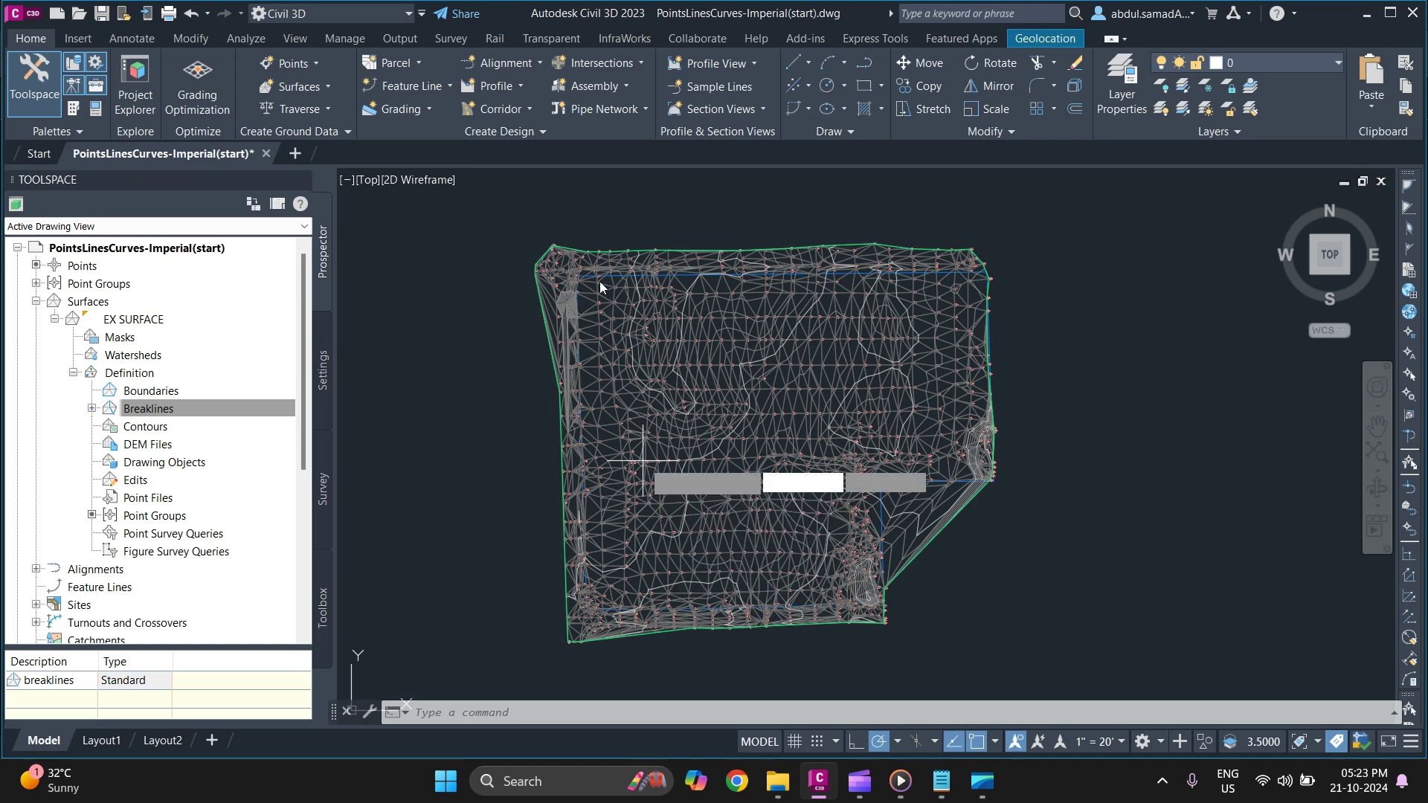
Step: Start a polyline at the surface's top-left corner, tracing past its top-right, east side and bottom-right
text(pl)
key(Return)
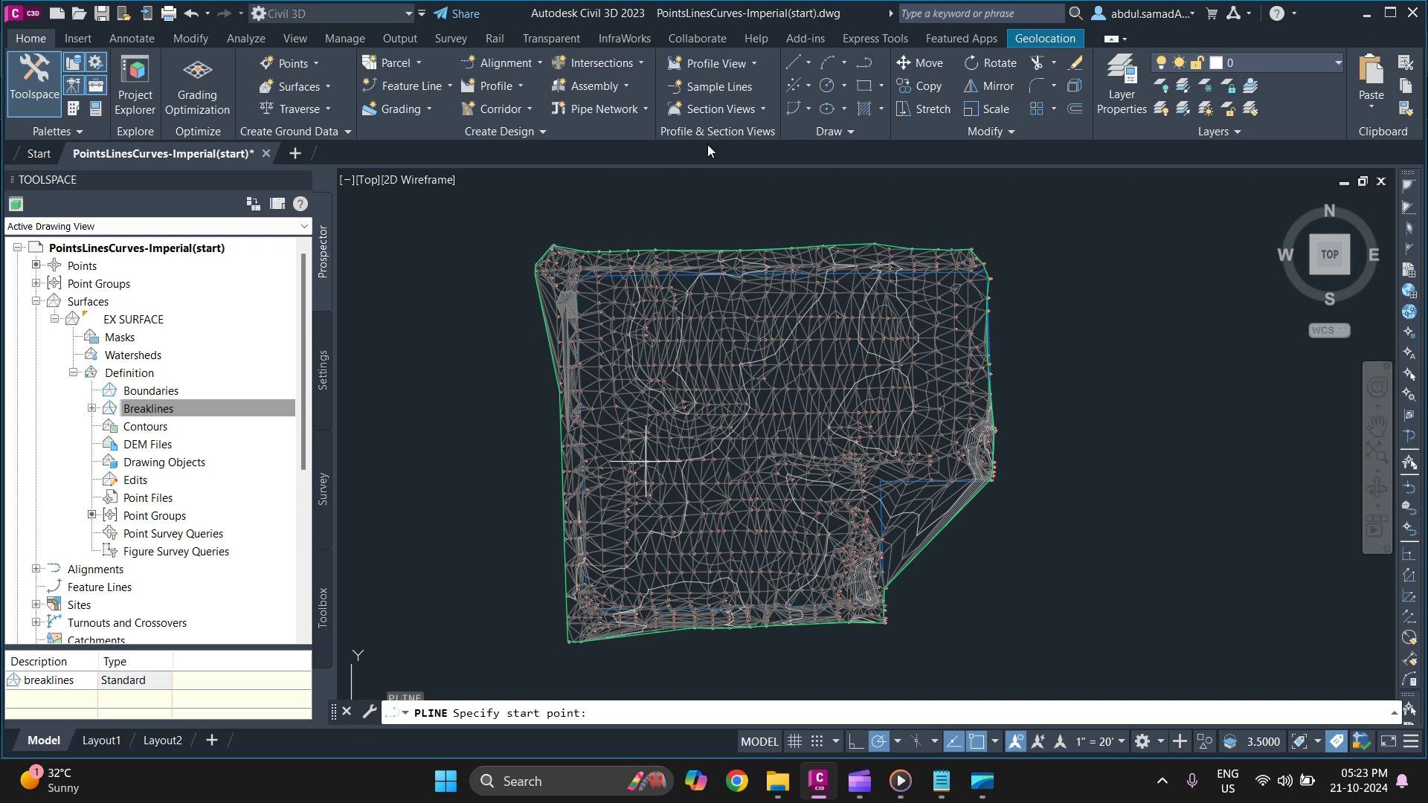
scroll(566, 246, up, 2)
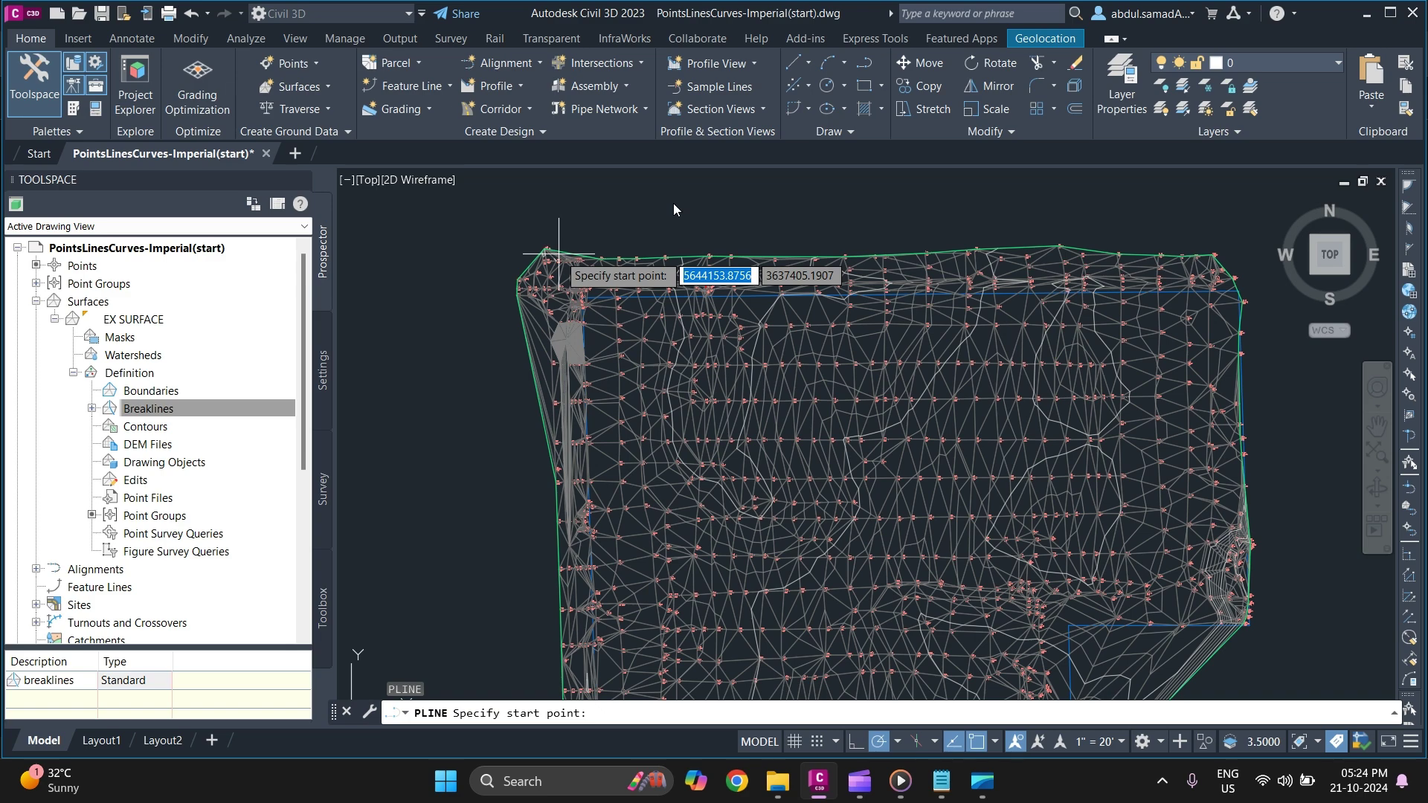
scroll(692, 197, up, 1)
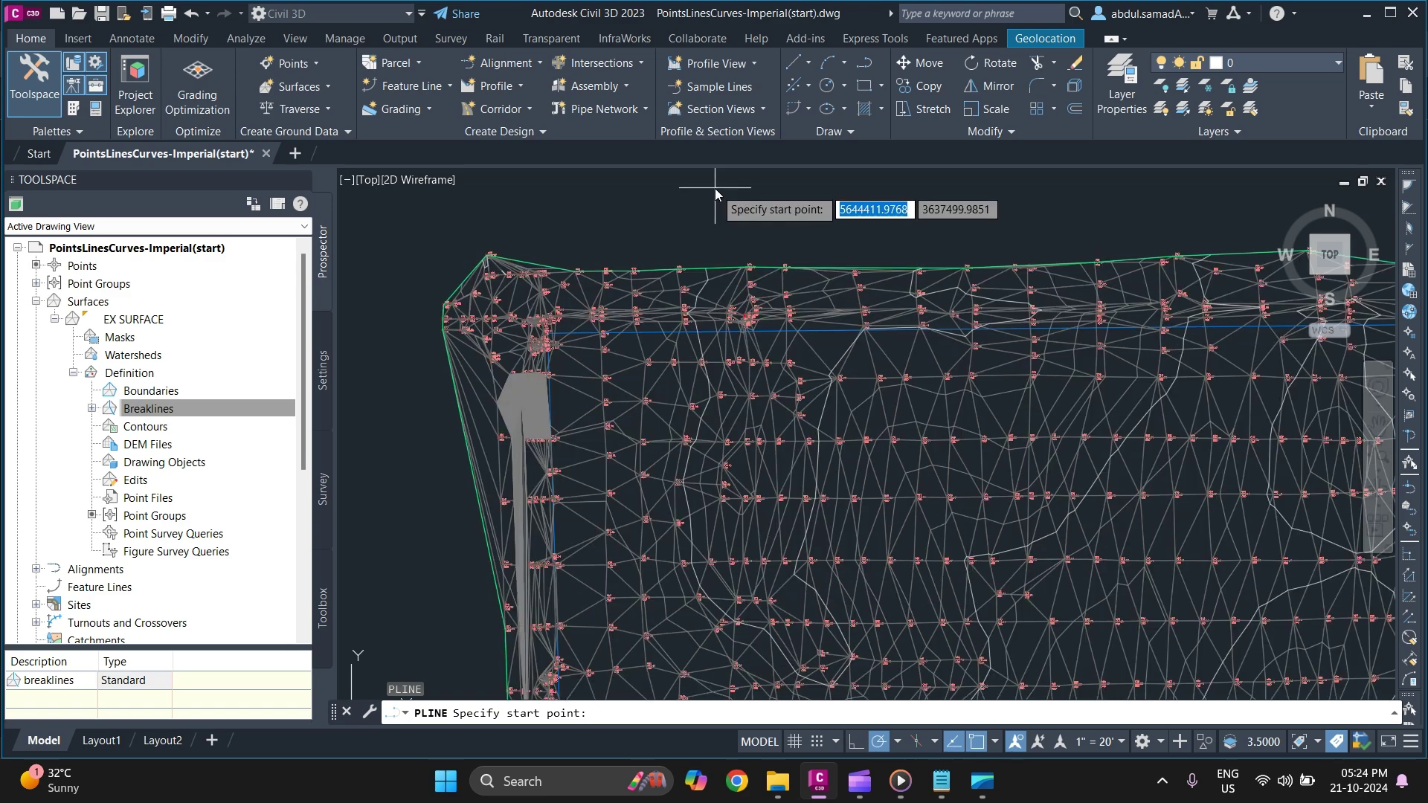
click(604, 246)
scroll(631, 251, down, 3)
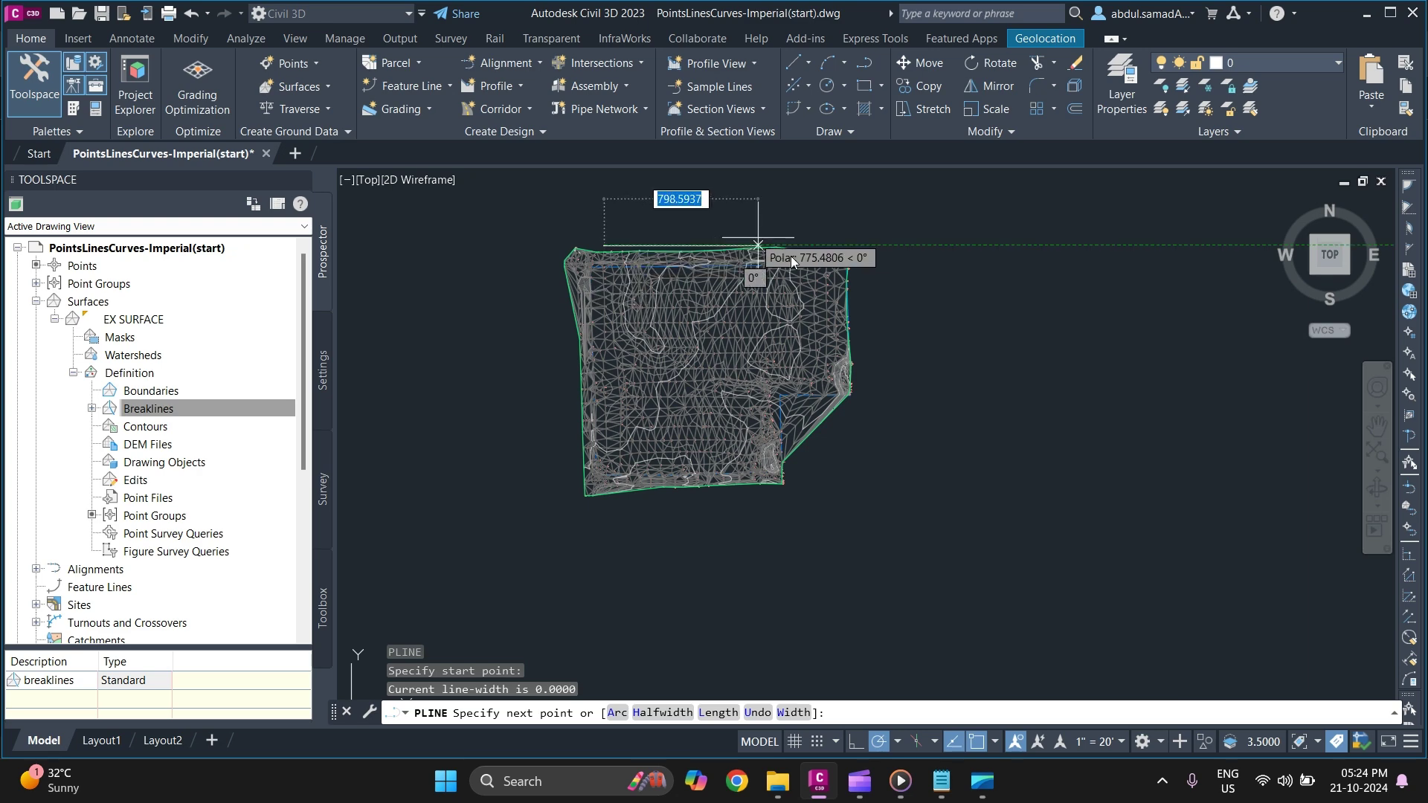
scroll(817, 247, up, 2)
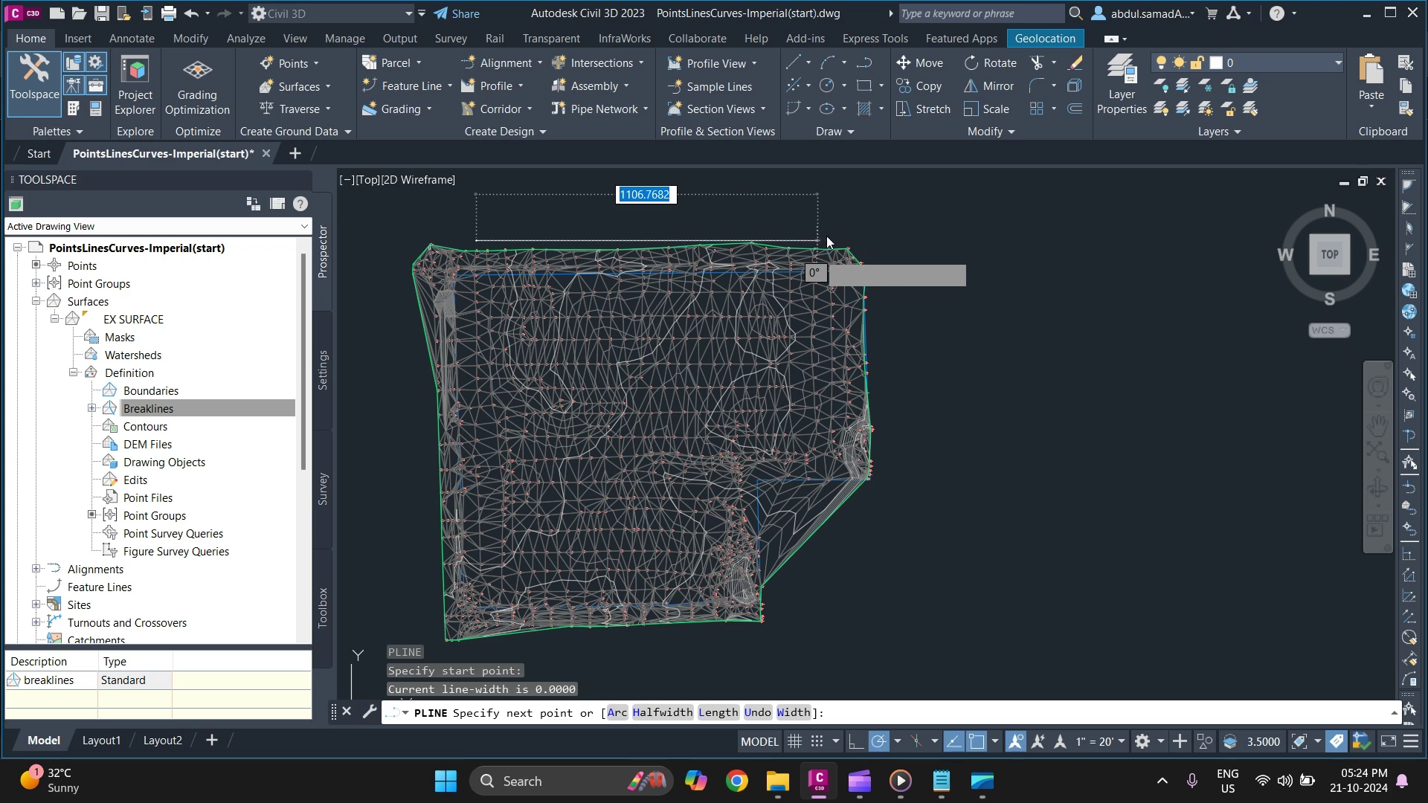
click(818, 240)
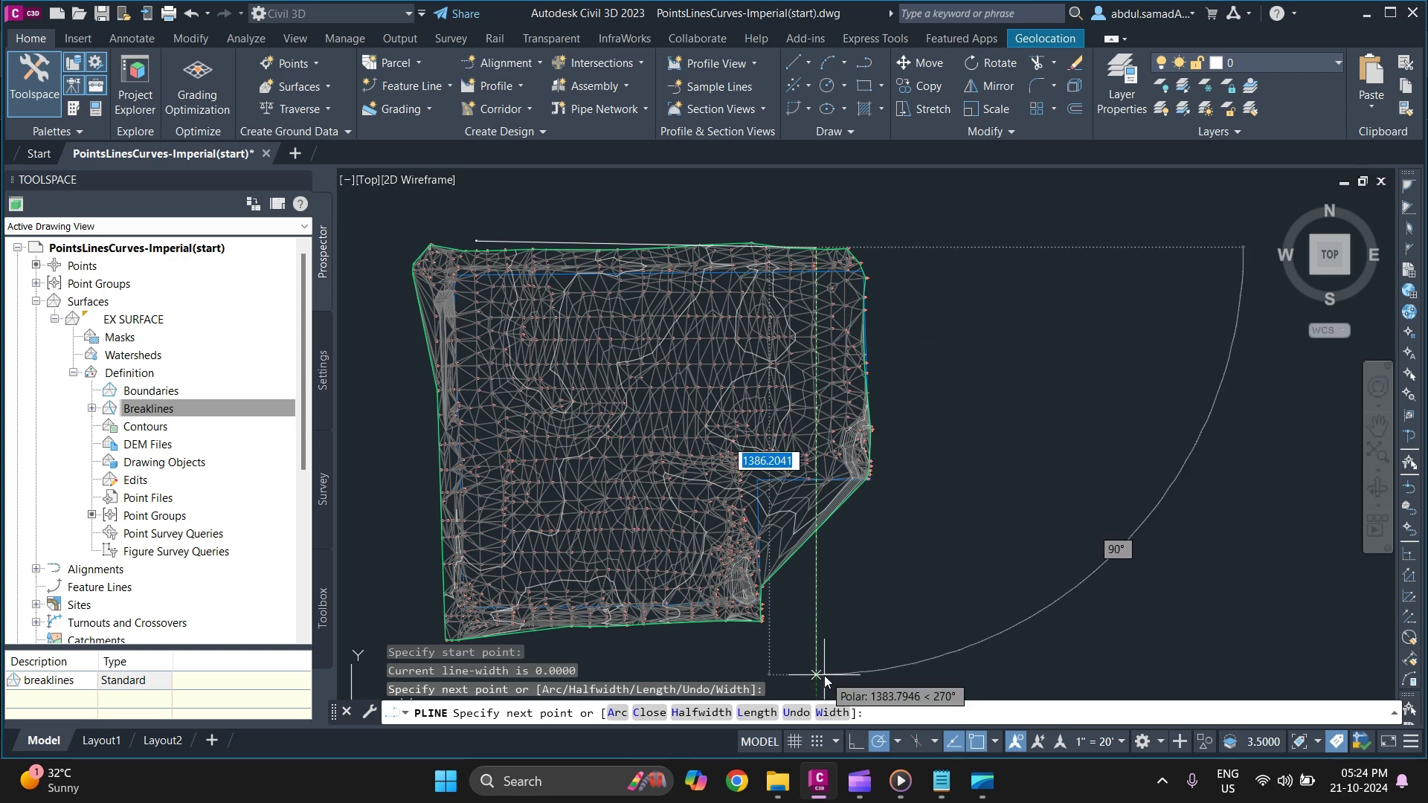
scroll(792, 522, up, 2)
scroll(792, 522, up, 2)
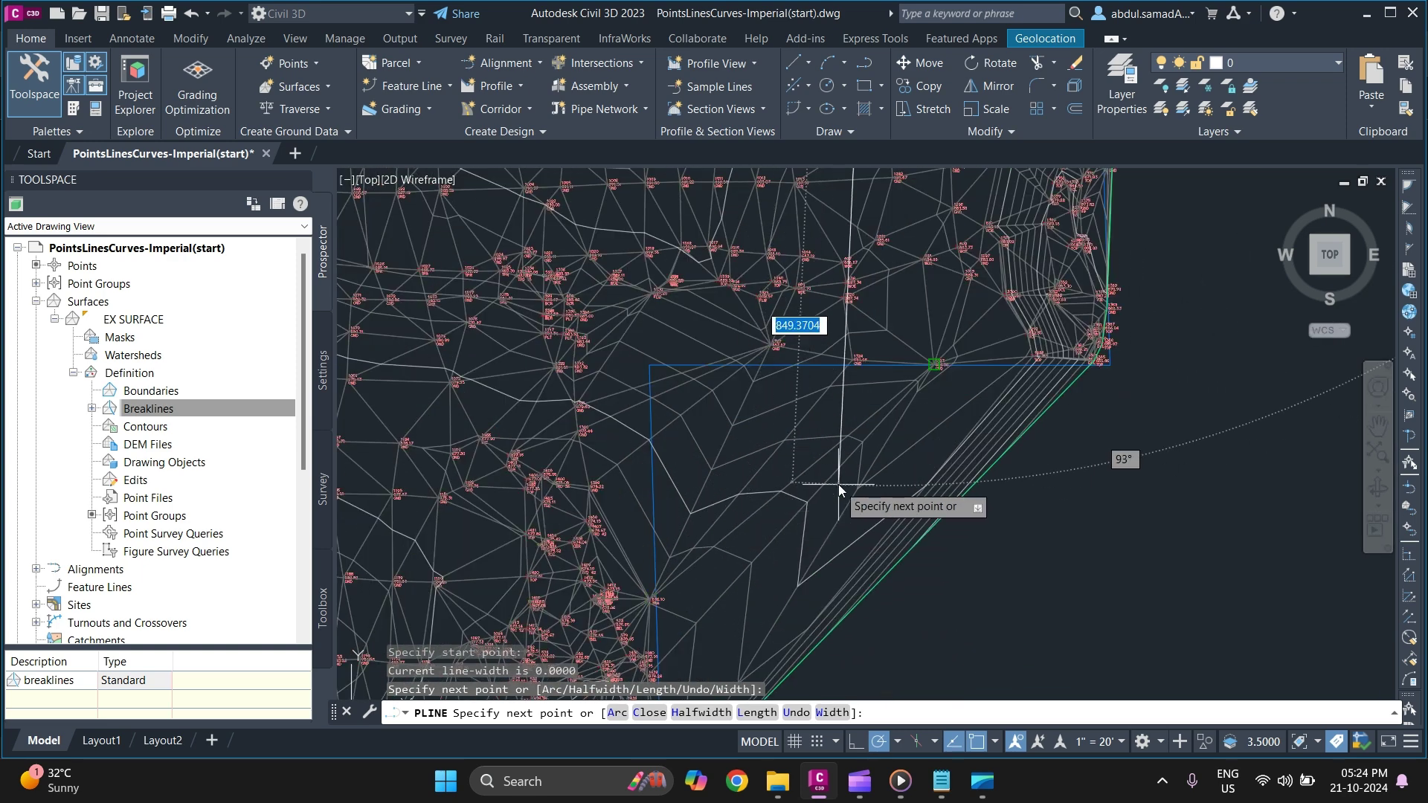
click(925, 413)
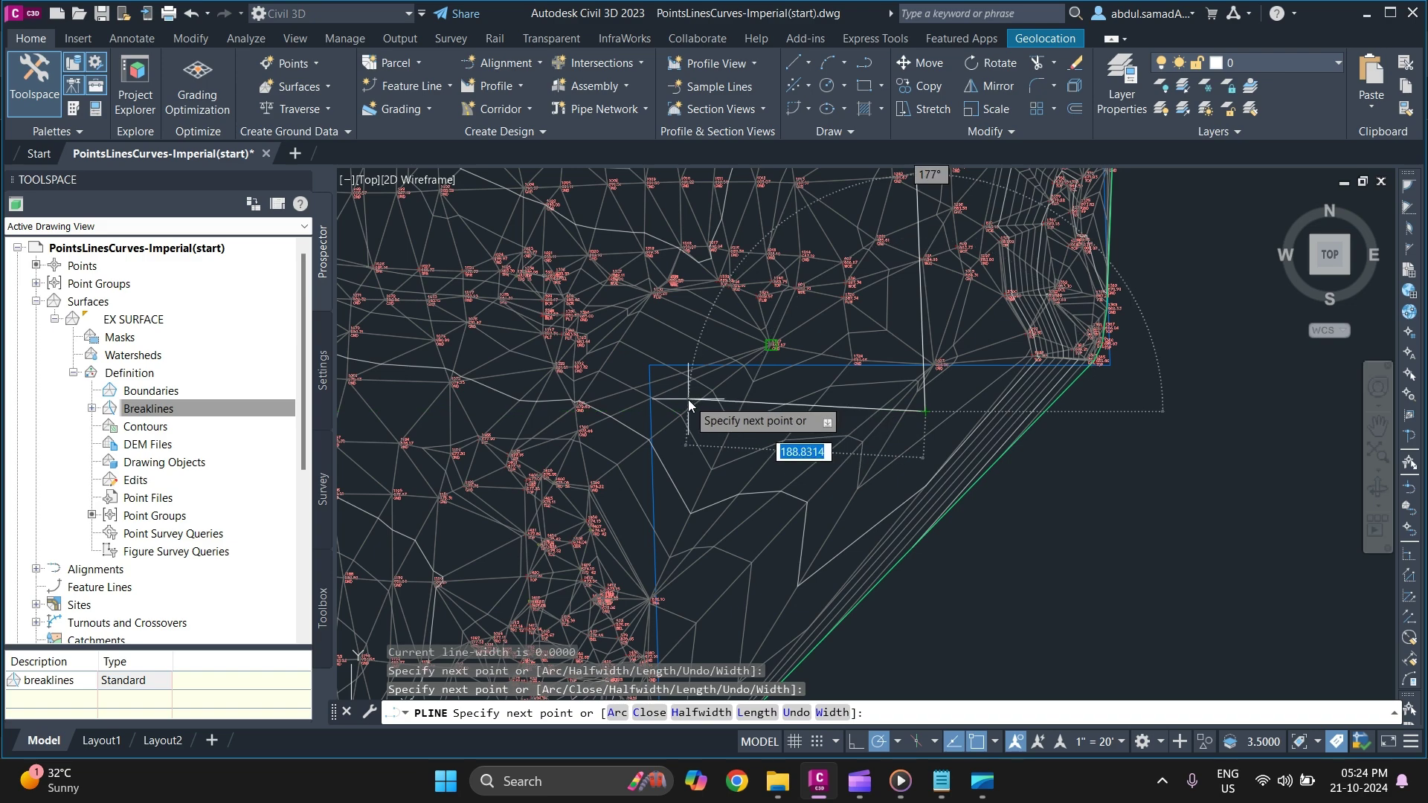
click(652, 412)
scroll(720, 406, down, 5)
scroll(714, 514, up, 4)
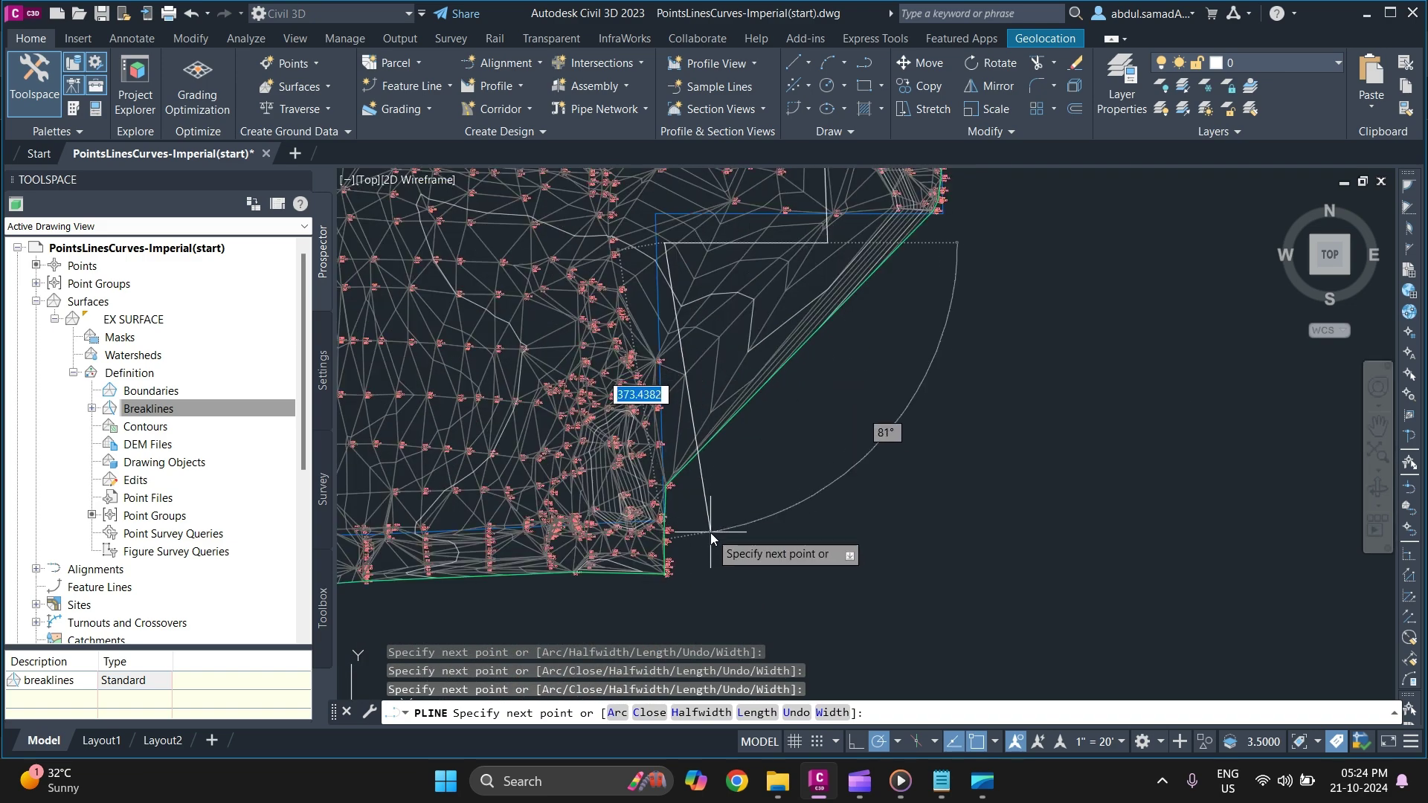
click(699, 579)
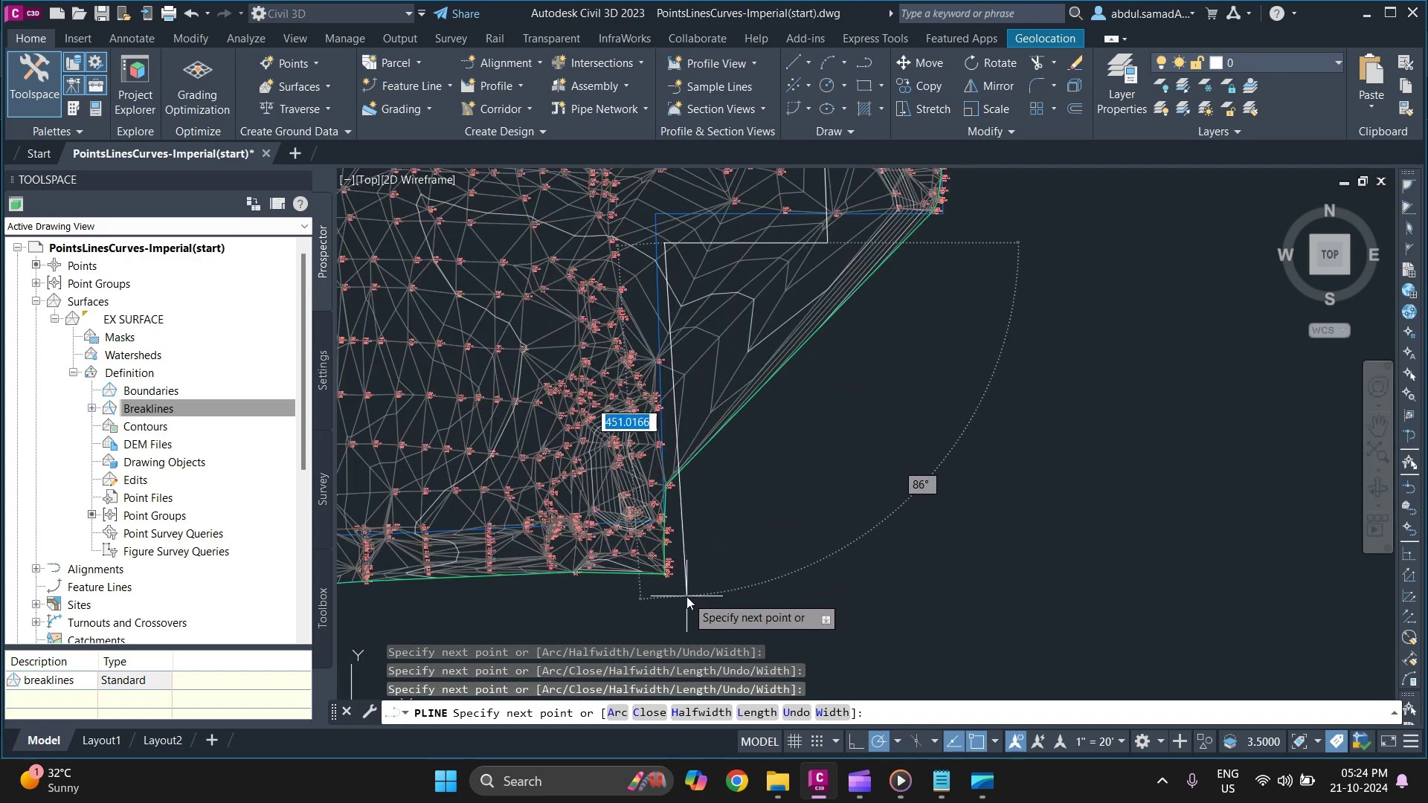
Step: Add vertices at the lower-left and upper-left corners and close the boundary polyline
scroll(744, 574, down, 4)
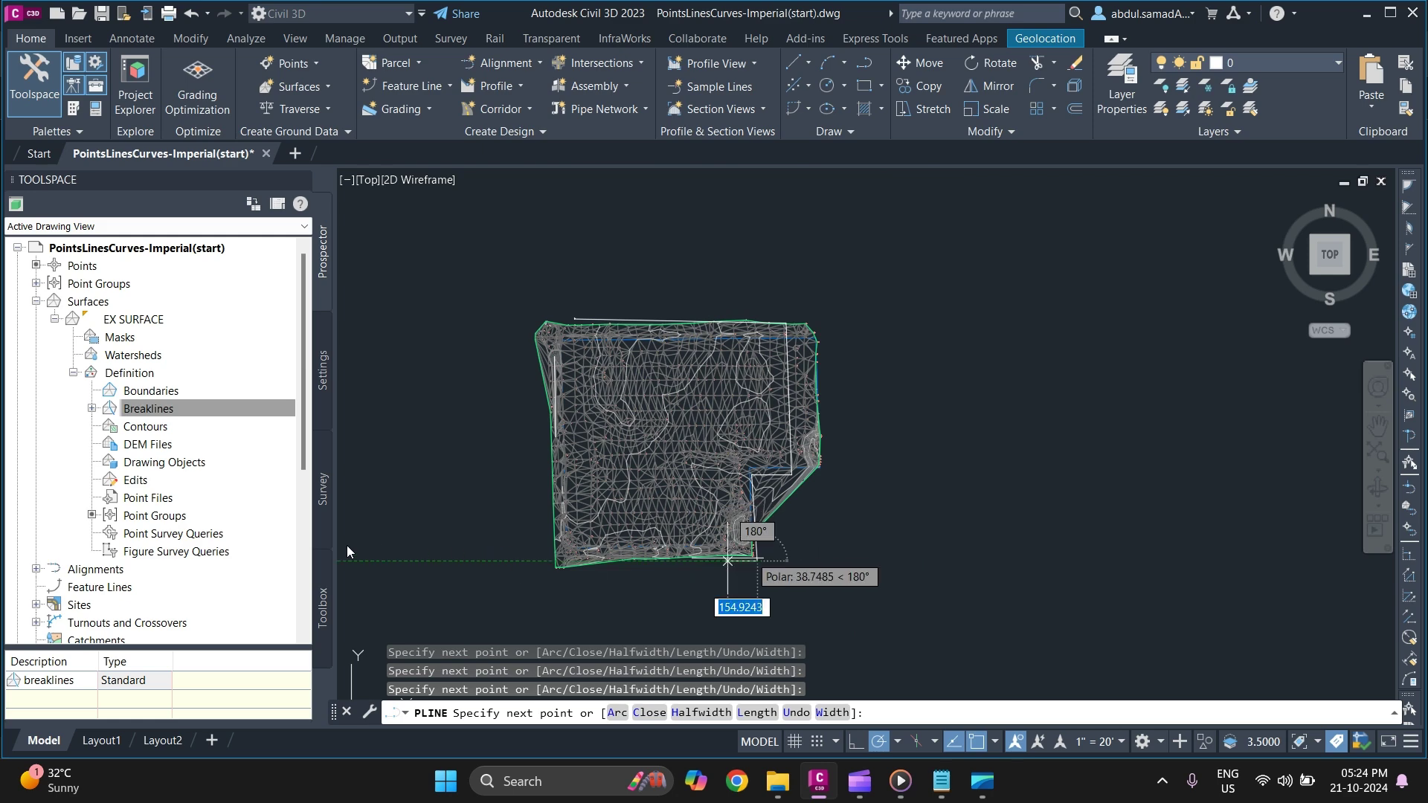
scroll(343, 548, up, 2)
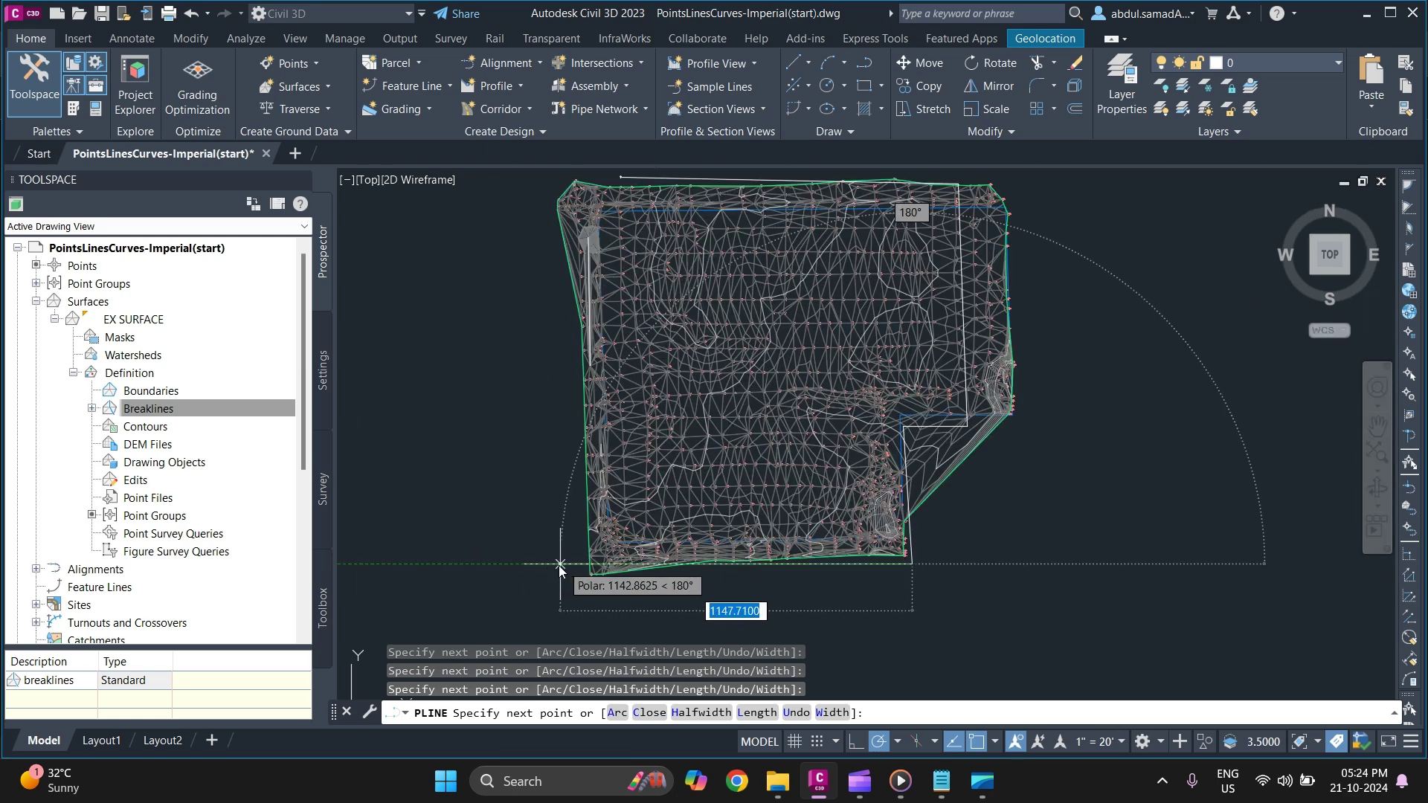
scroll(573, 573, up, 3)
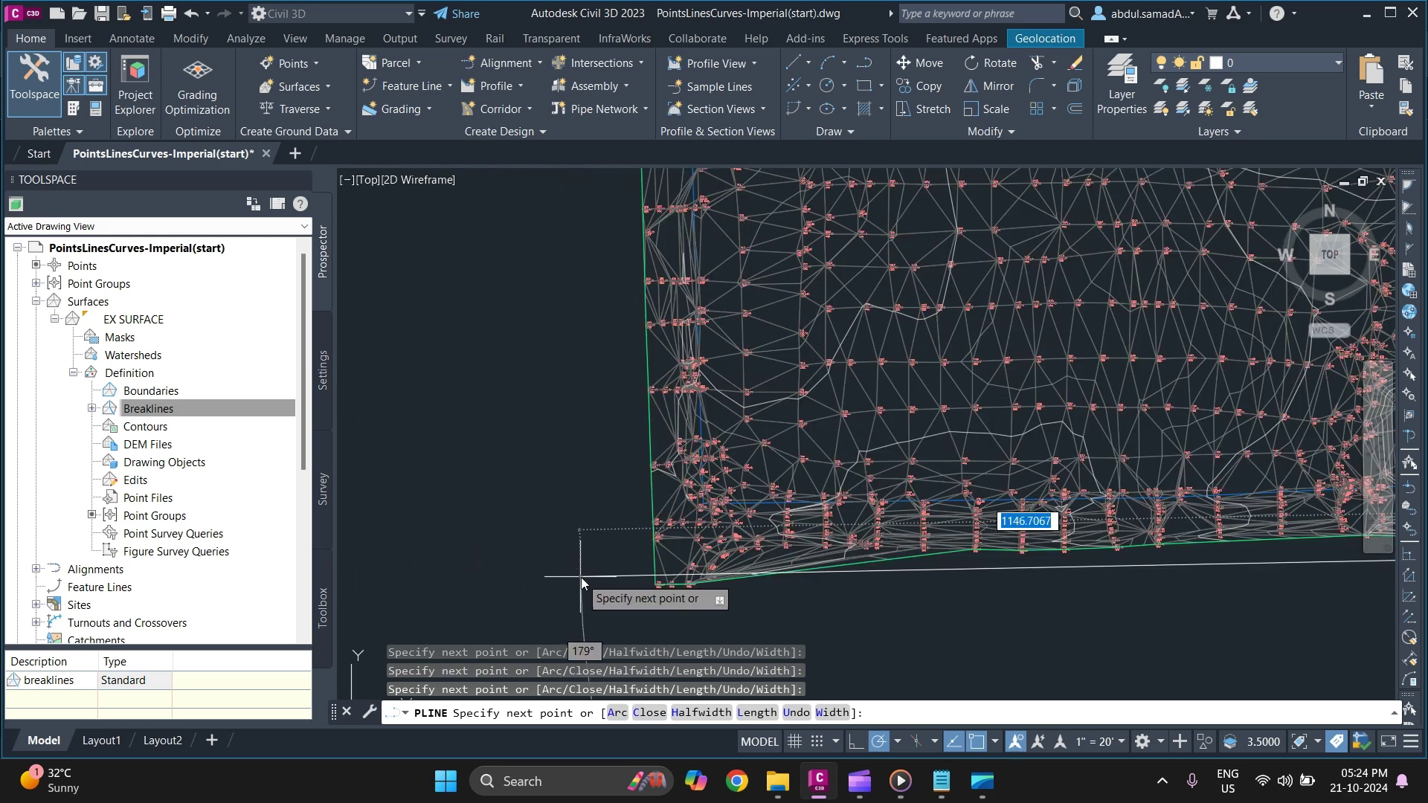
click(640, 574)
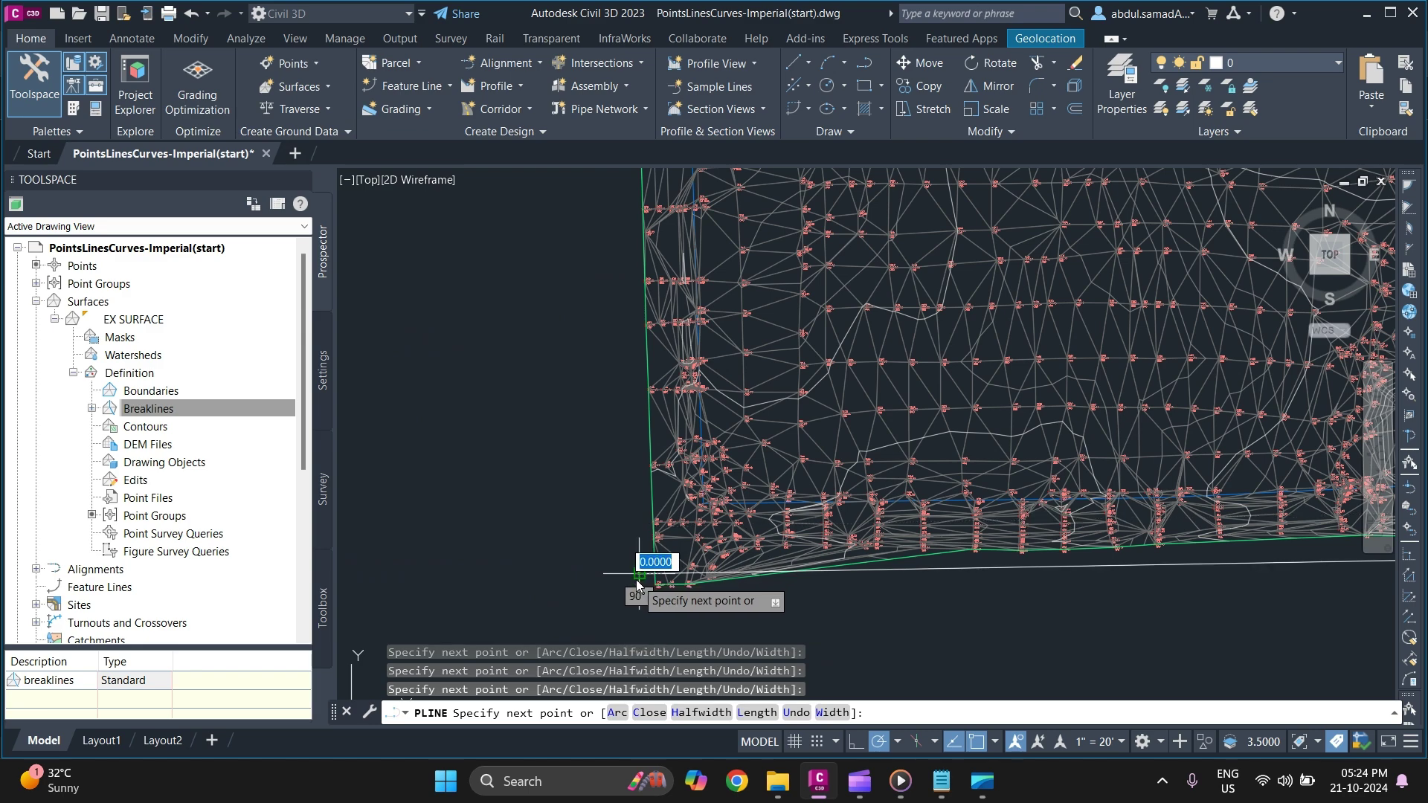
scroll(638, 588, down, 3)
scroll(623, 261, up, 4)
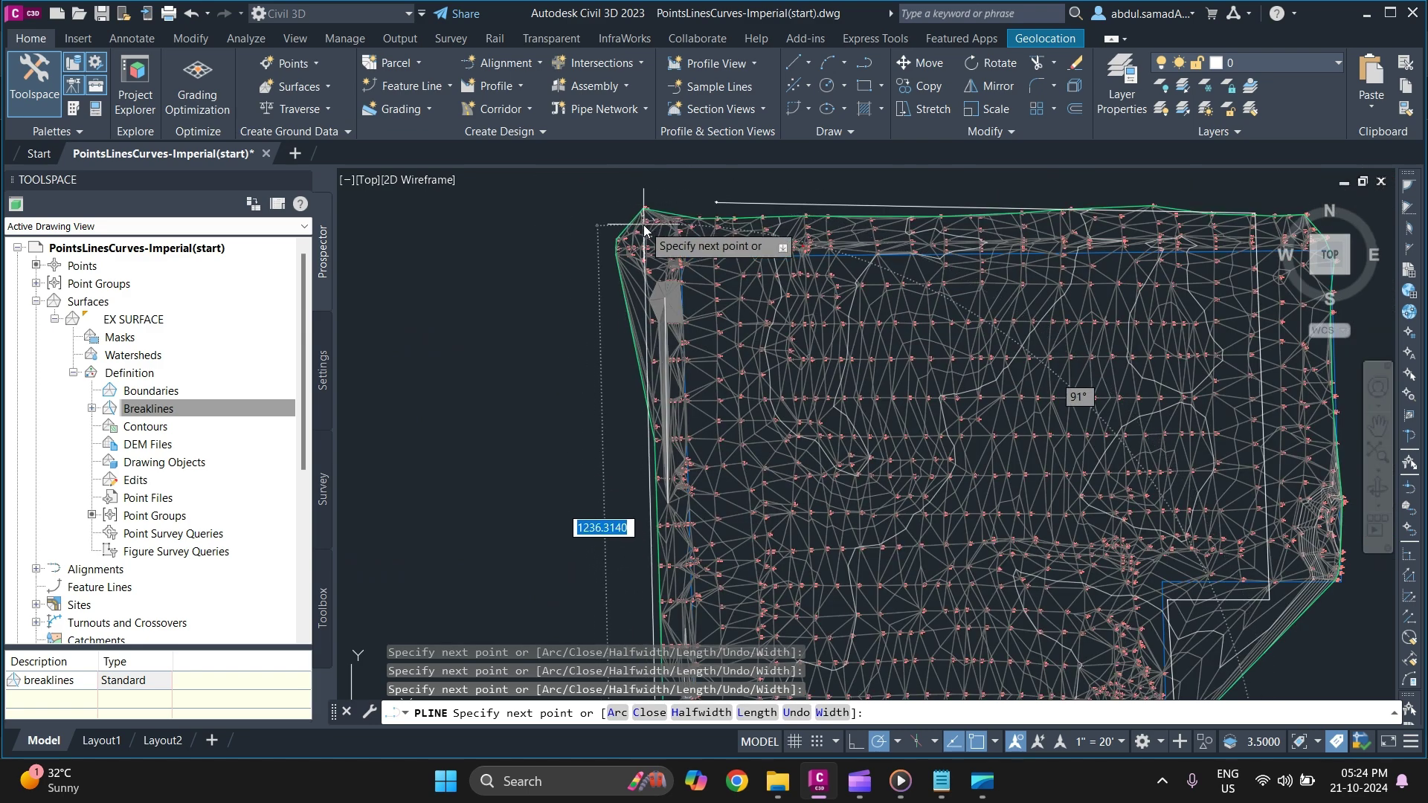
scroll(622, 321, down, 5)
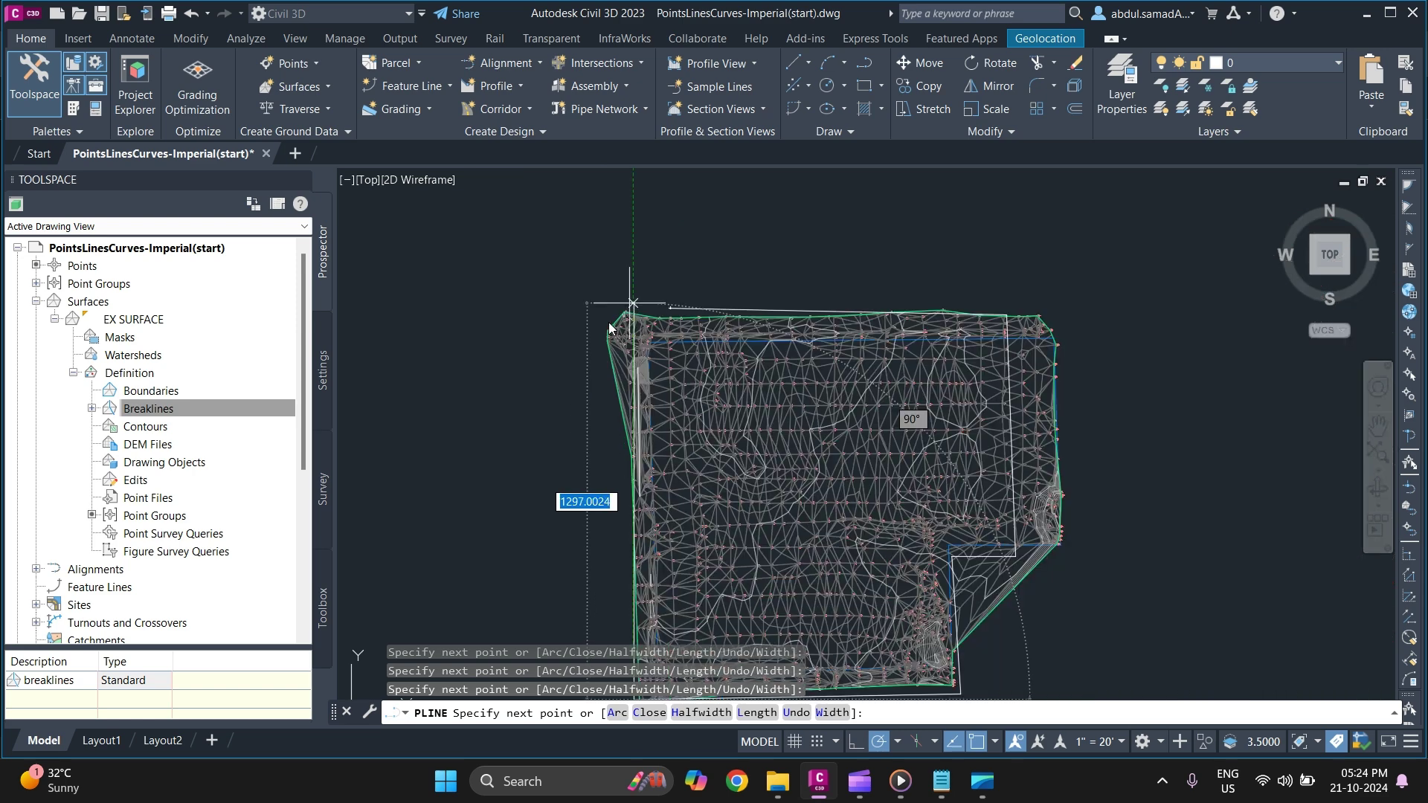
scroll(617, 320, up, 5)
click(636, 283)
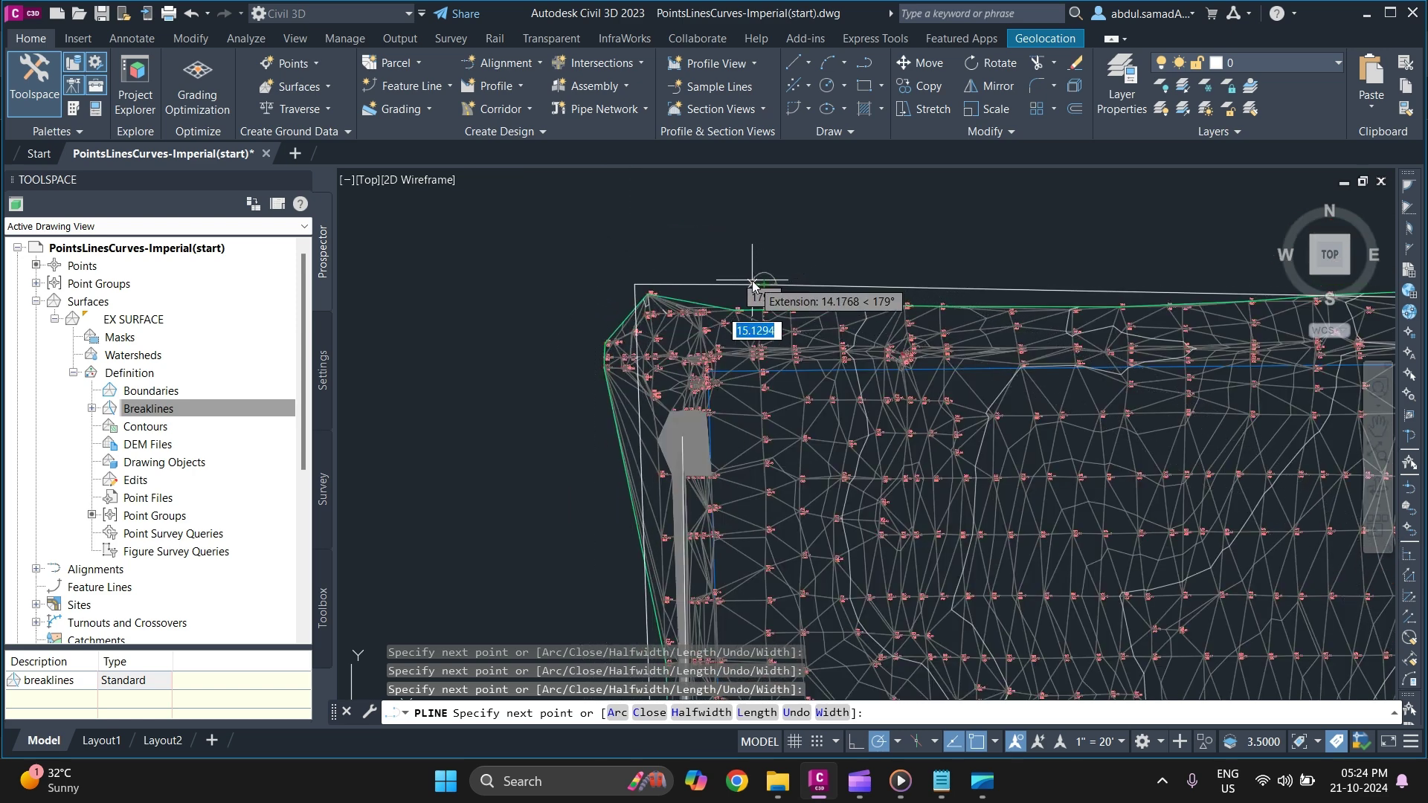
text(c)
key(Return)
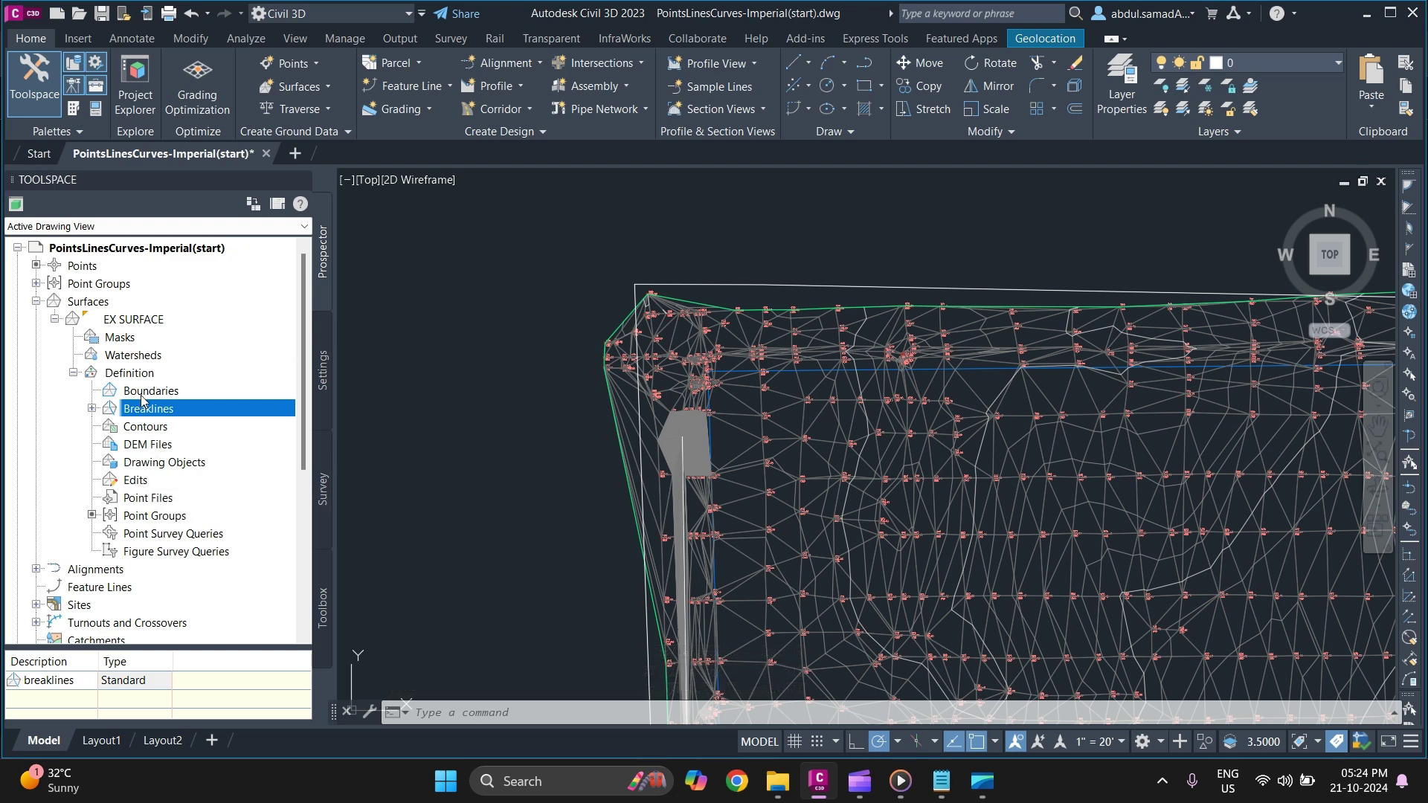
Step: Define an Outer boundary named 'outer' for EX SURFACE with non-destructive breakline turned off
click(82, 376)
click(82, 376)
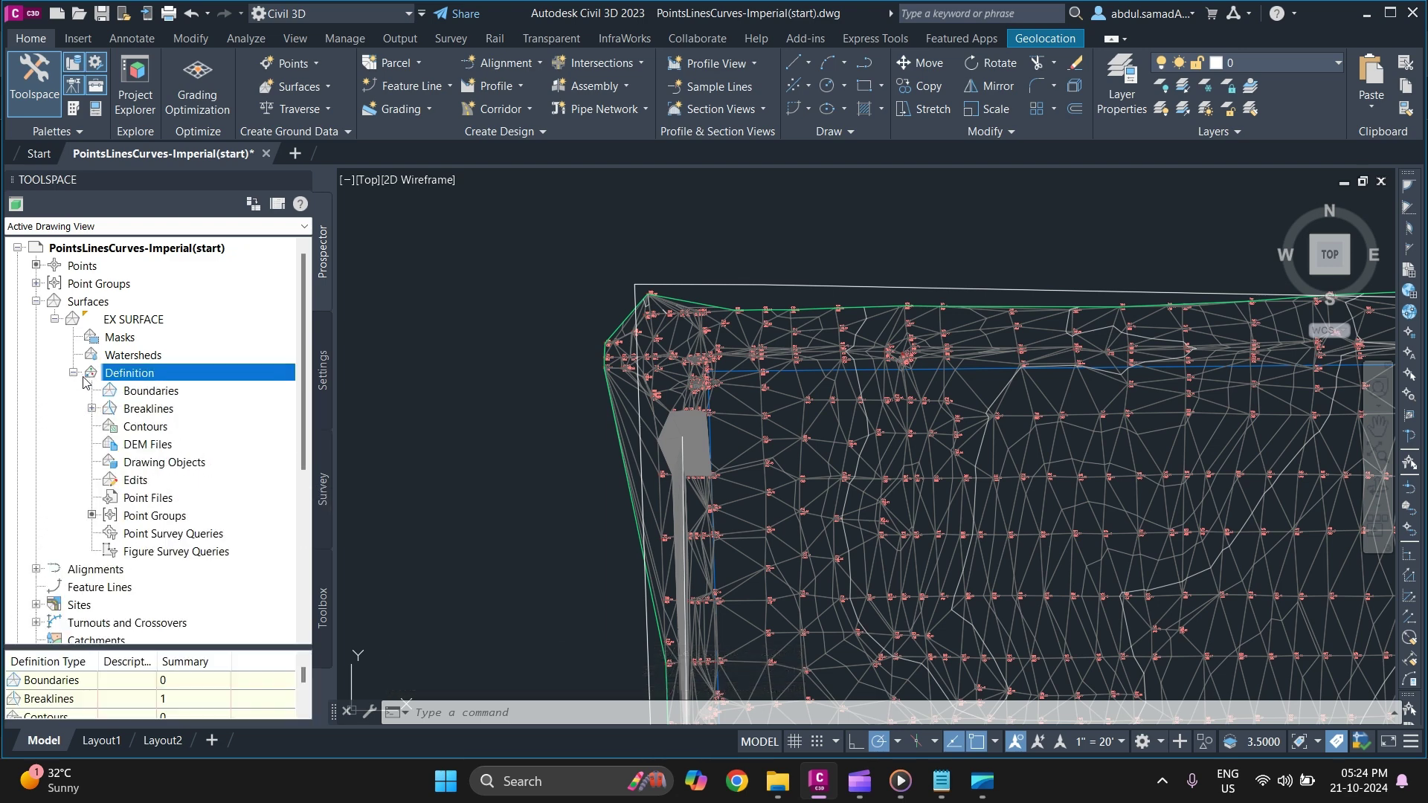
click(162, 394)
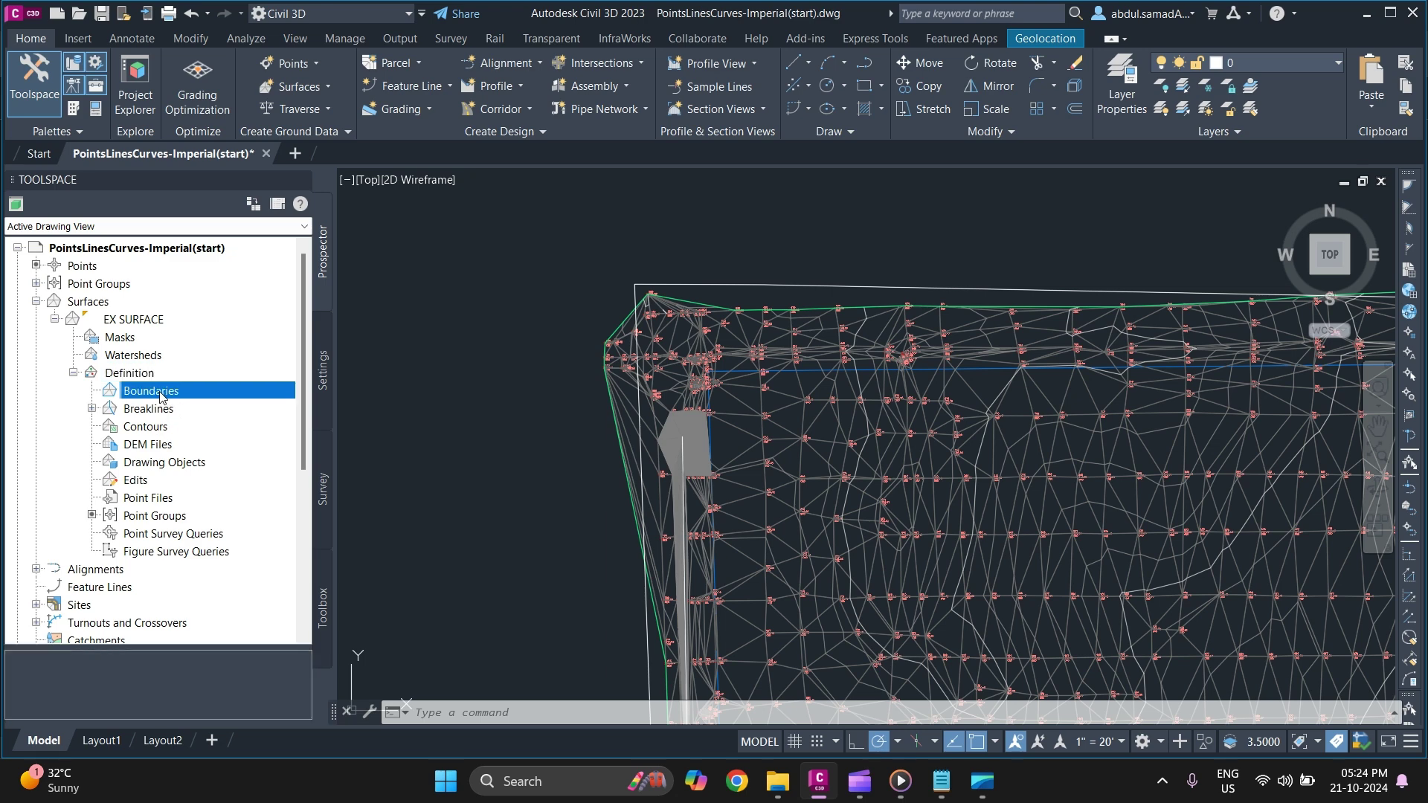
right_click(160, 396)
click(197, 400)
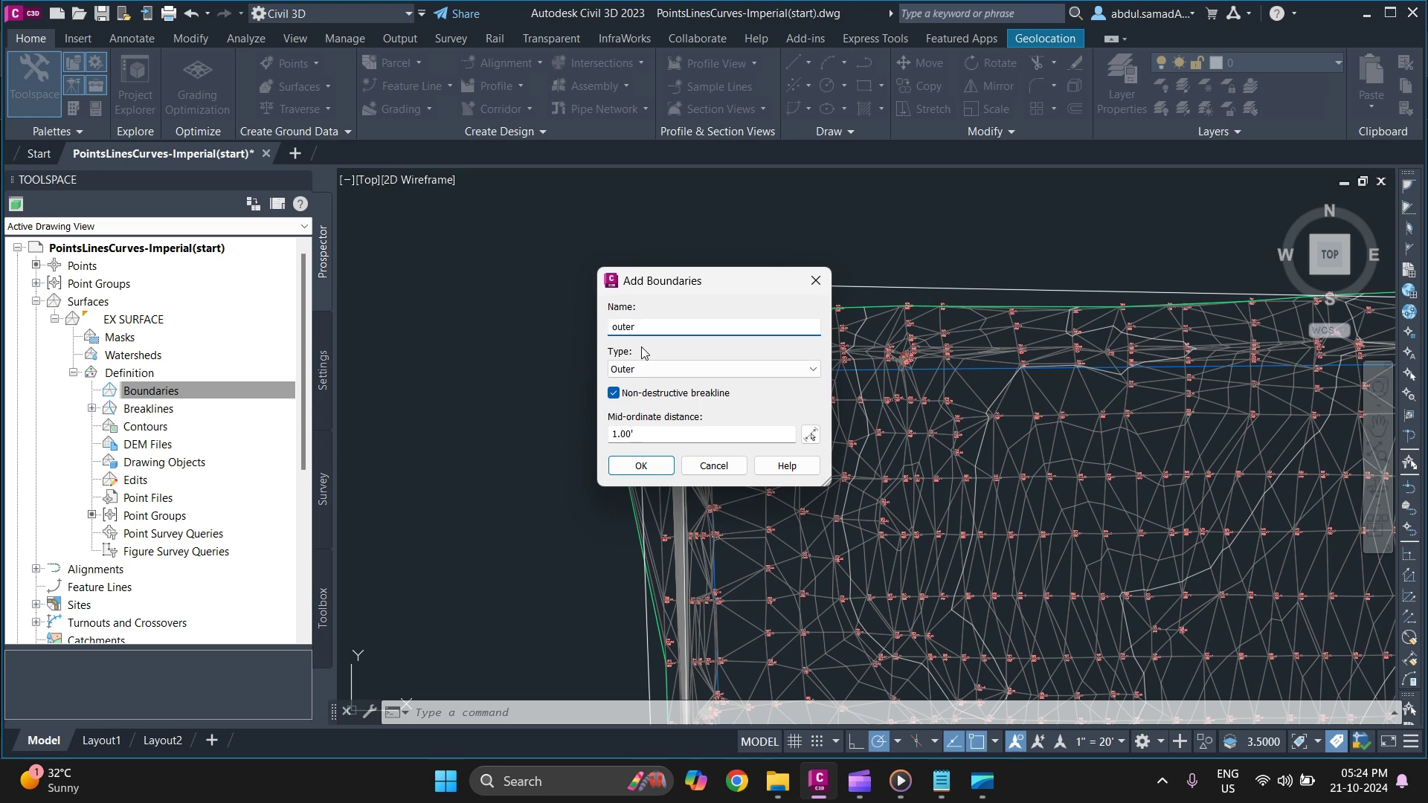
click(613, 394)
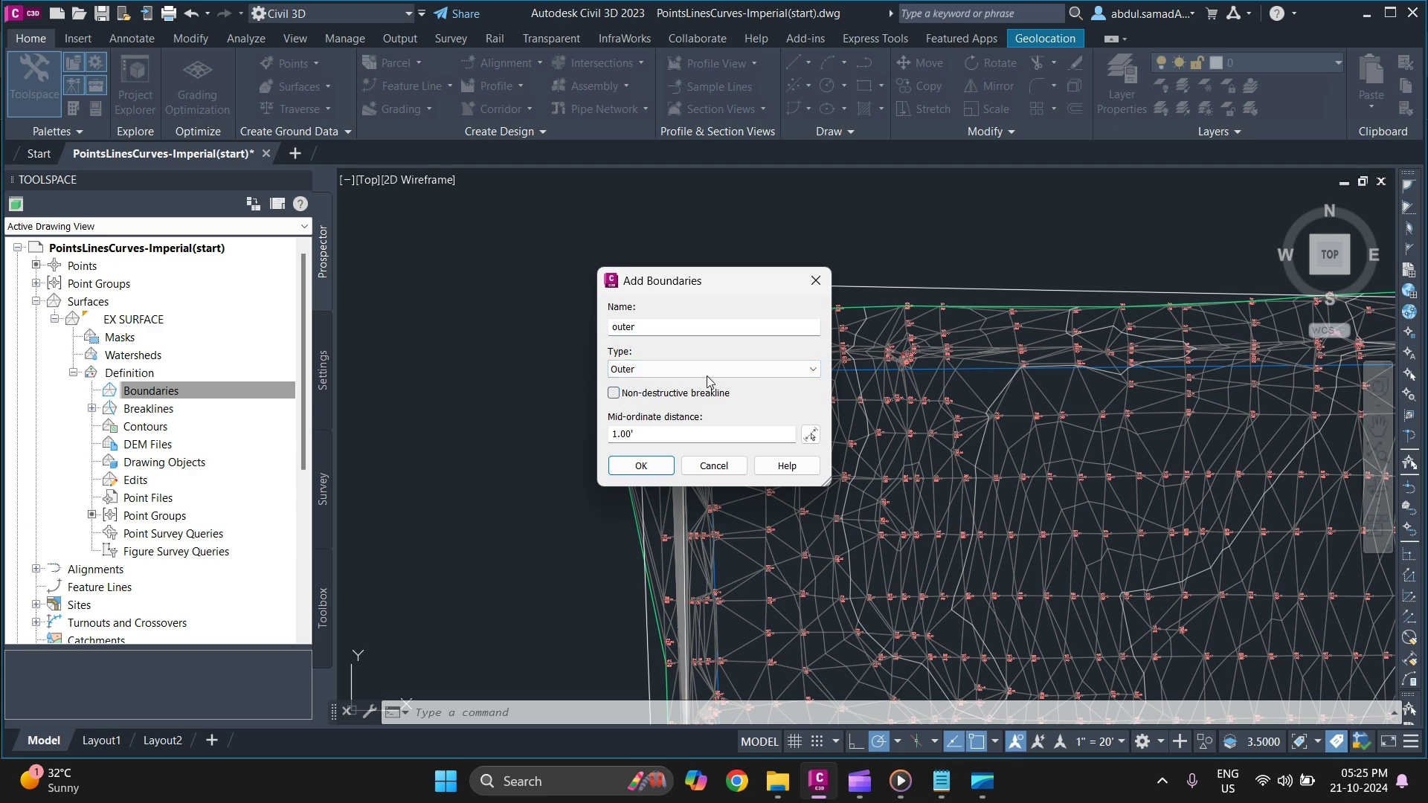
click(641, 466)
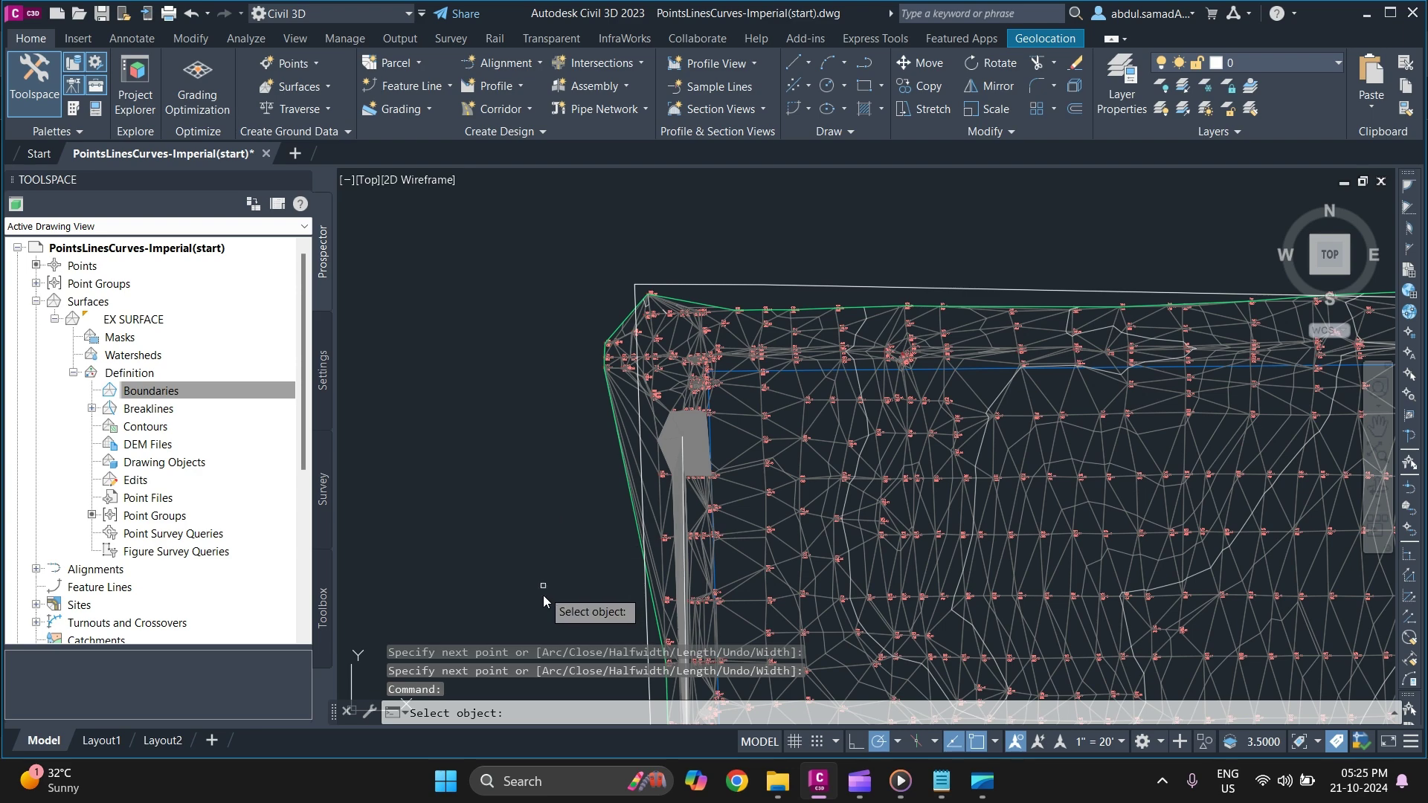
Step: Pick the white closed polyline as the outer boundary and zoom around to check the trim
click(802, 288)
scroll(655, 256, down, 3)
scroll(1016, 551, up, 2)
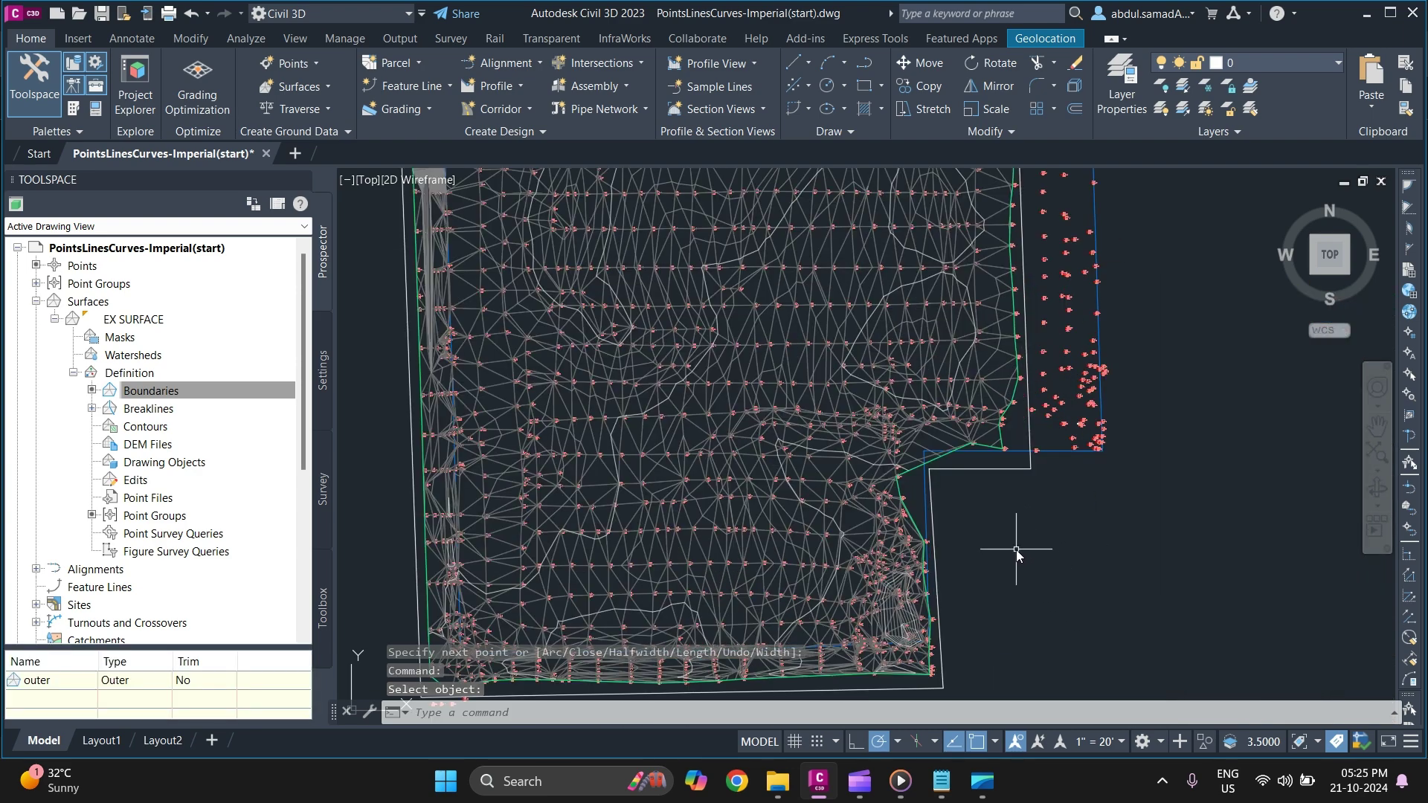
scroll(949, 483, up, 1)
scroll(923, 471, up, 1)
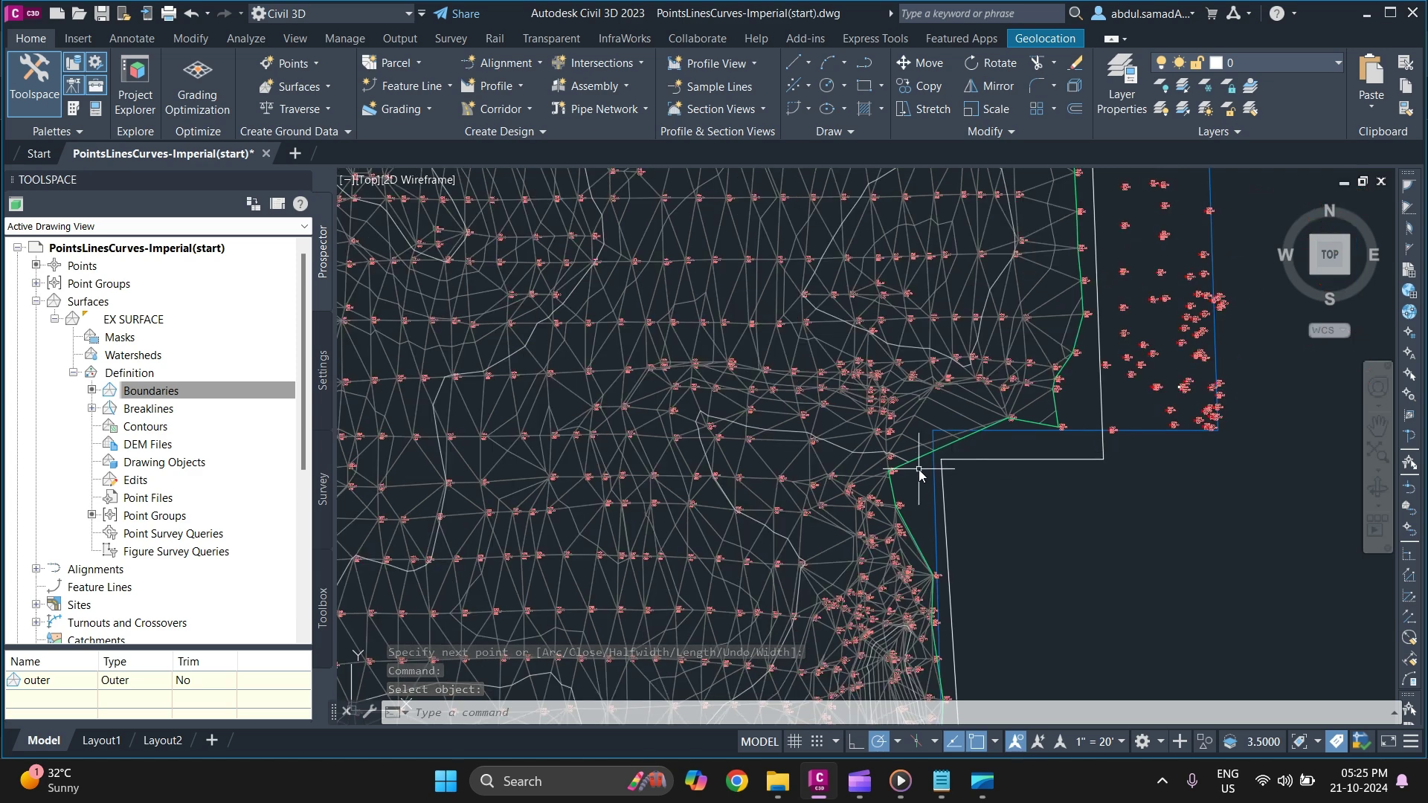
scroll(917, 482, down, 2)
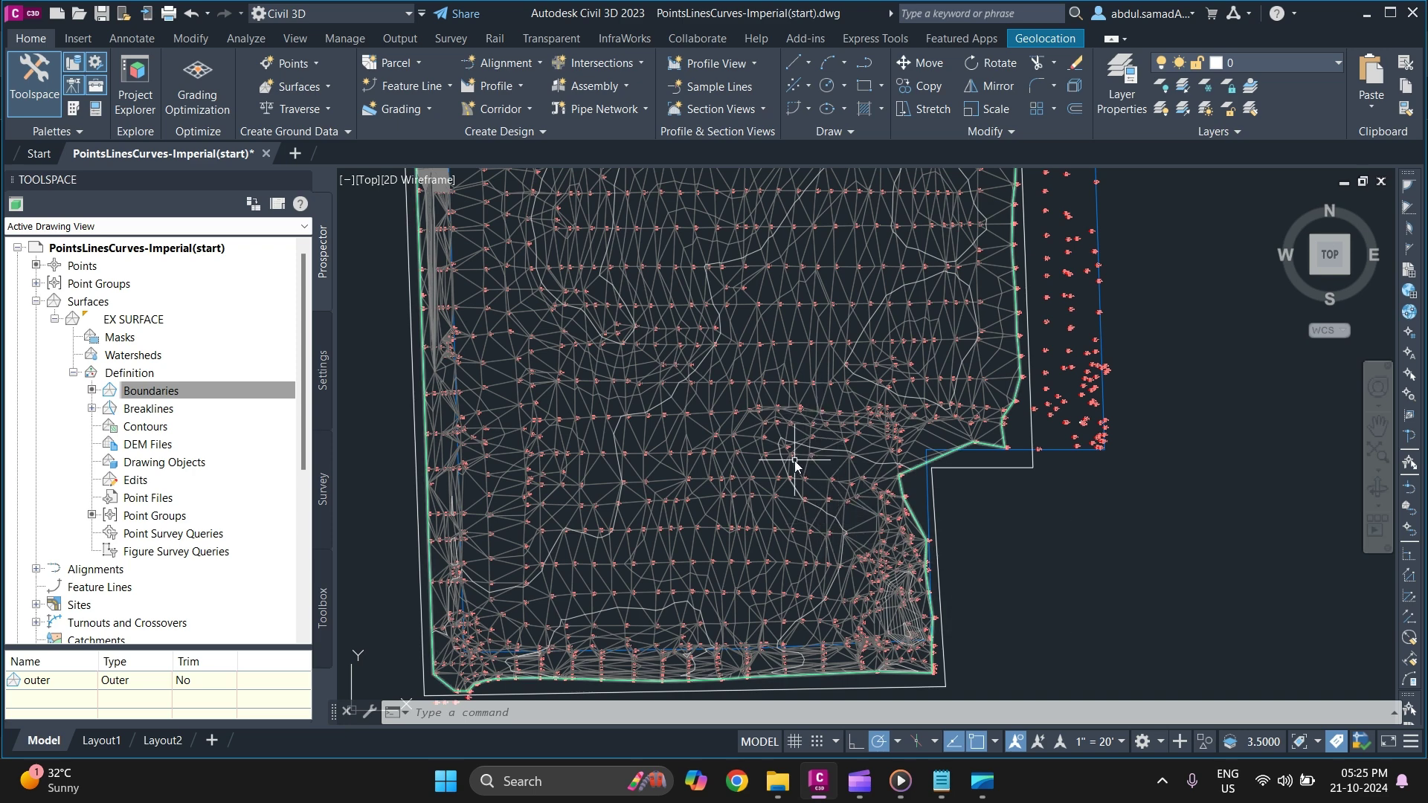
scroll(741, 499, down, 1)
scroll(690, 529, up, 1)
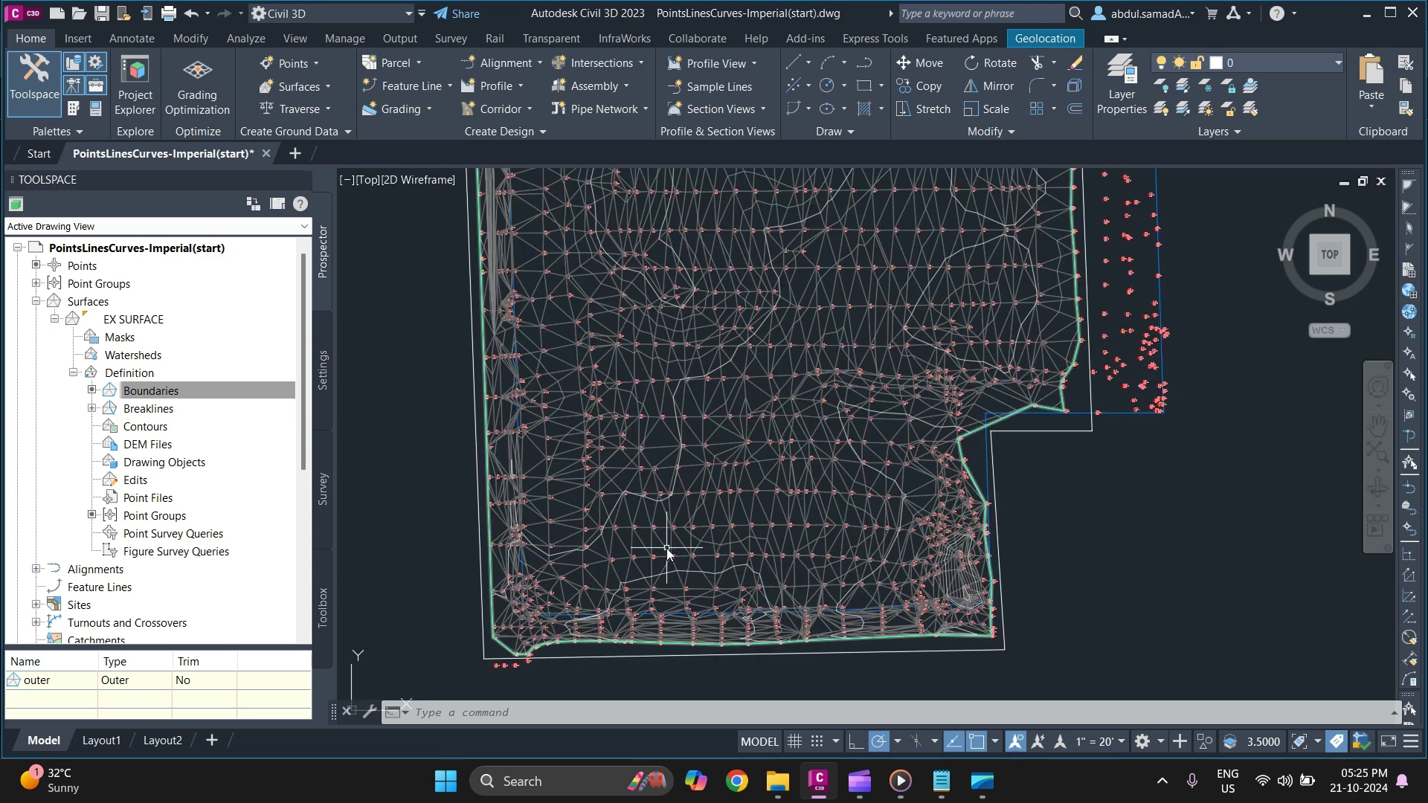
scroll(687, 576, up, 4)
Step: Open the trimmed EX SURFACE in the Object Viewer
click(684, 582)
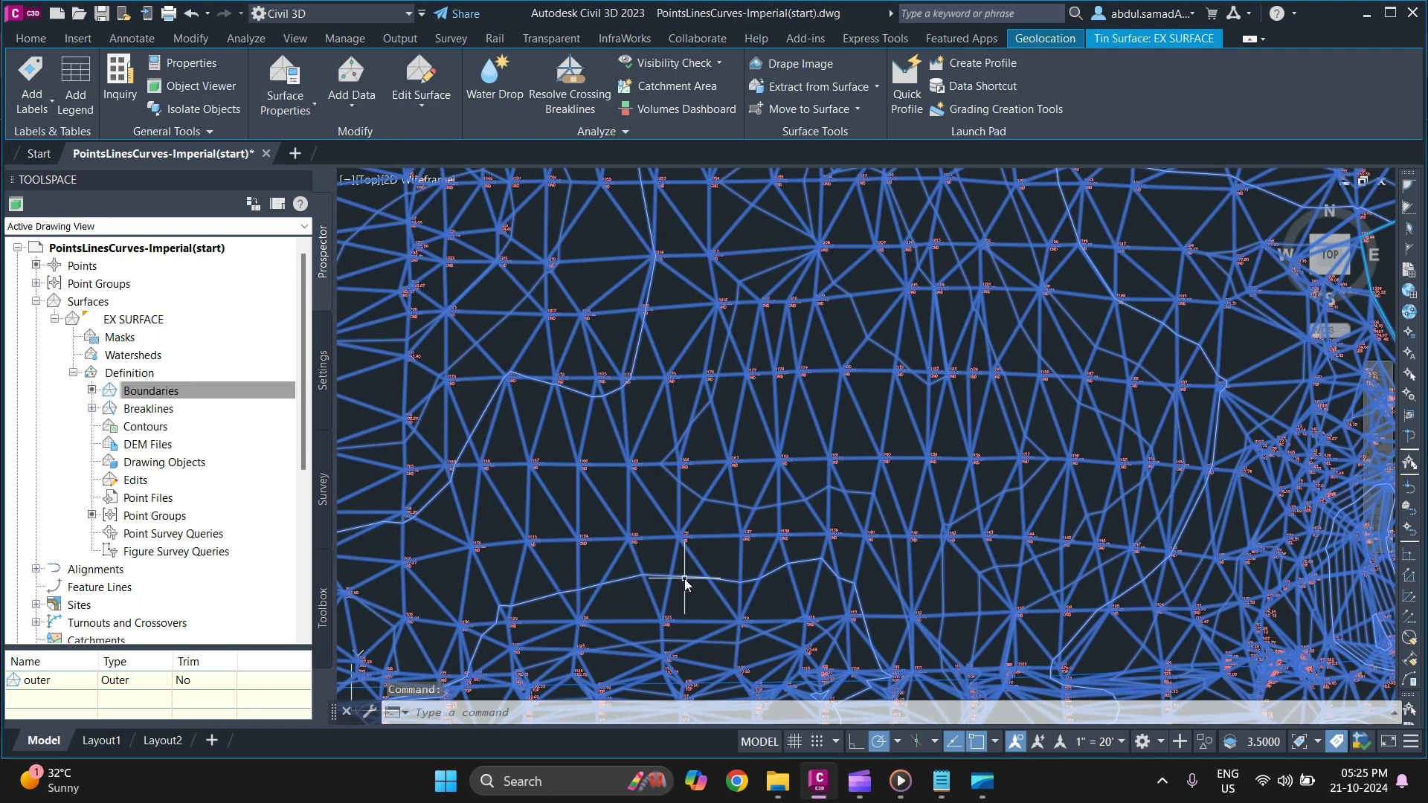
right_click(685, 584)
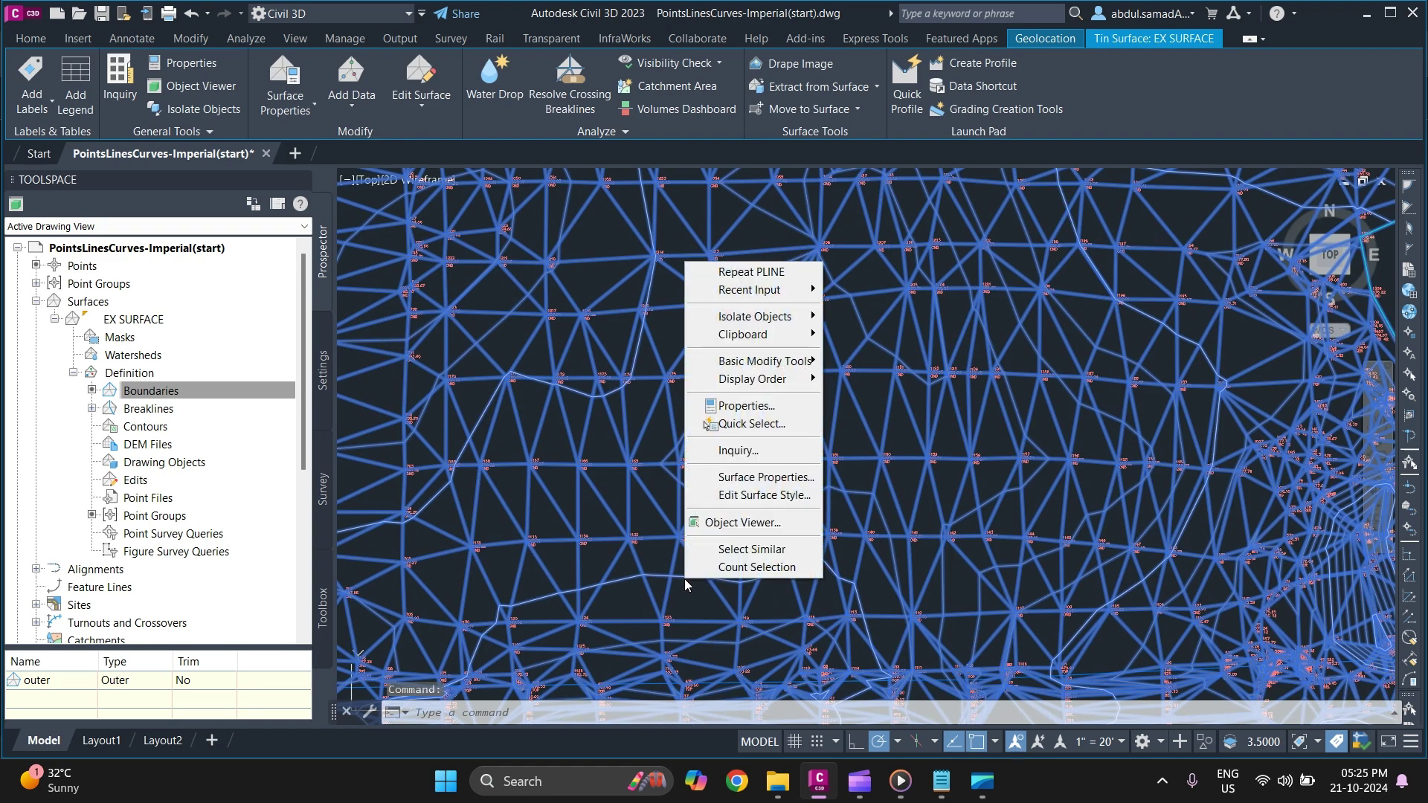
click(740, 526)
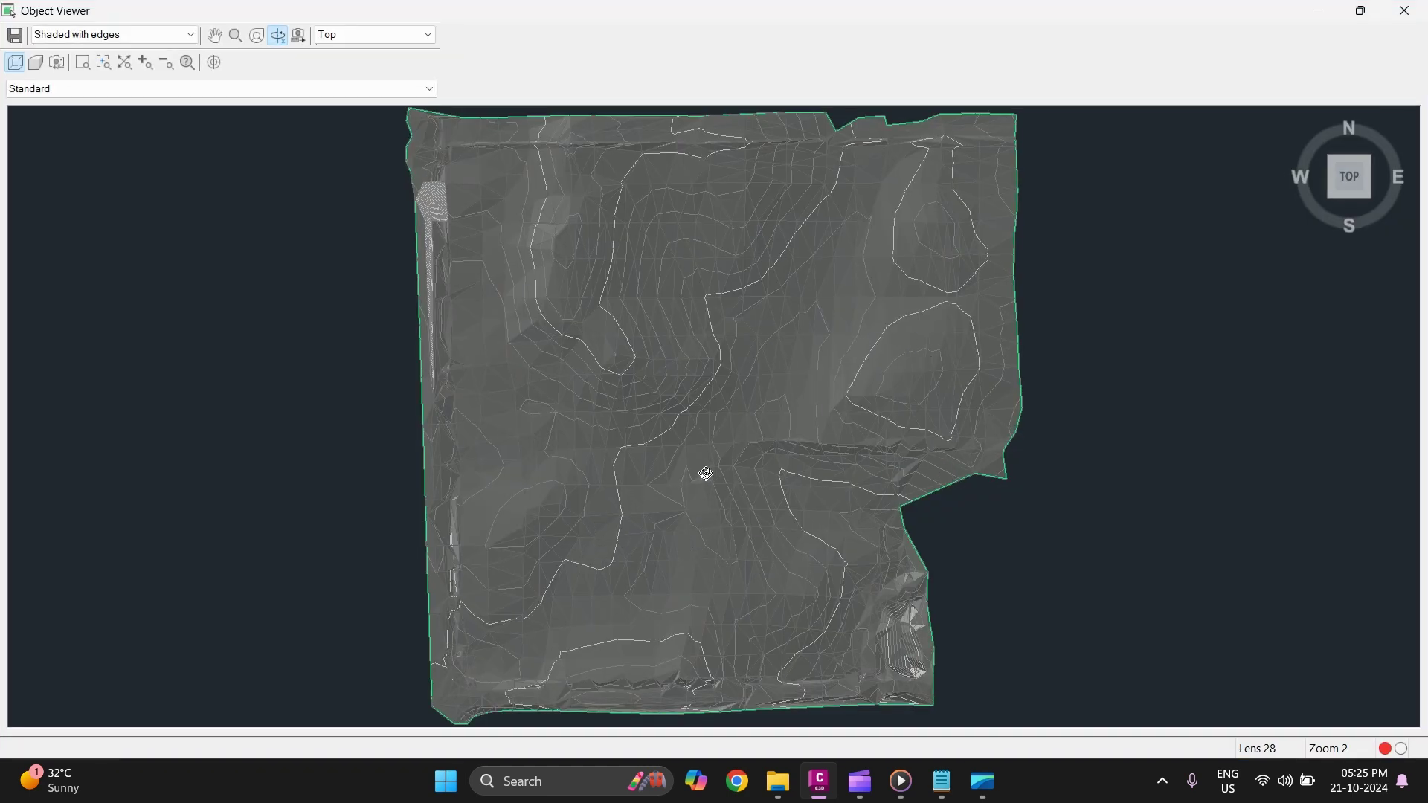
Step: Orbit the surface into a tilted 3D view to inspect the terrain
scroll(722, 449, down, 3)
scroll(680, 540, up, 5)
drag(675, 503, 756, 537)
mouse_move(719, 217)
mouse_down()
mouse_move(749, 299)
mouse_move(742, 280)
mouse_move(762, 256)
mouse_up()
mouse_move(843, 484)
mouse_down()
mouse_move(794, 560)
mouse_move(828, 494)
mouse_move(890, 456)
mouse_move(669, 472)
mouse_move(688, 488)
mouse_move(606, 501)
mouse_move(580, 328)
mouse_move(686, 254)
mouse_move(662, 264)
mouse_up()
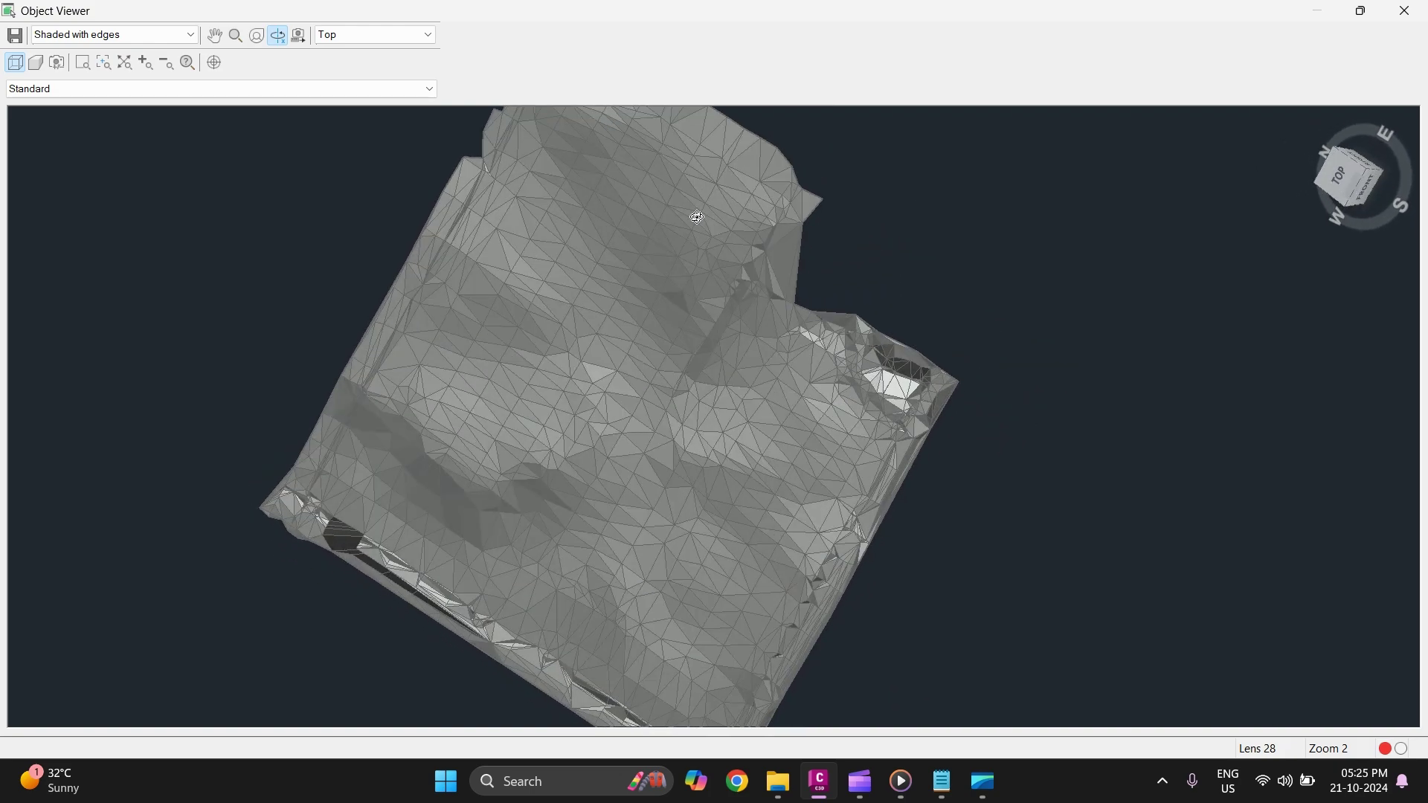
Step: Preview the surface in Shades of Gray, Realistic, Hidden, then Wireframe, and close the viewer
click(139, 35)
click(65, 137)
click(149, 35)
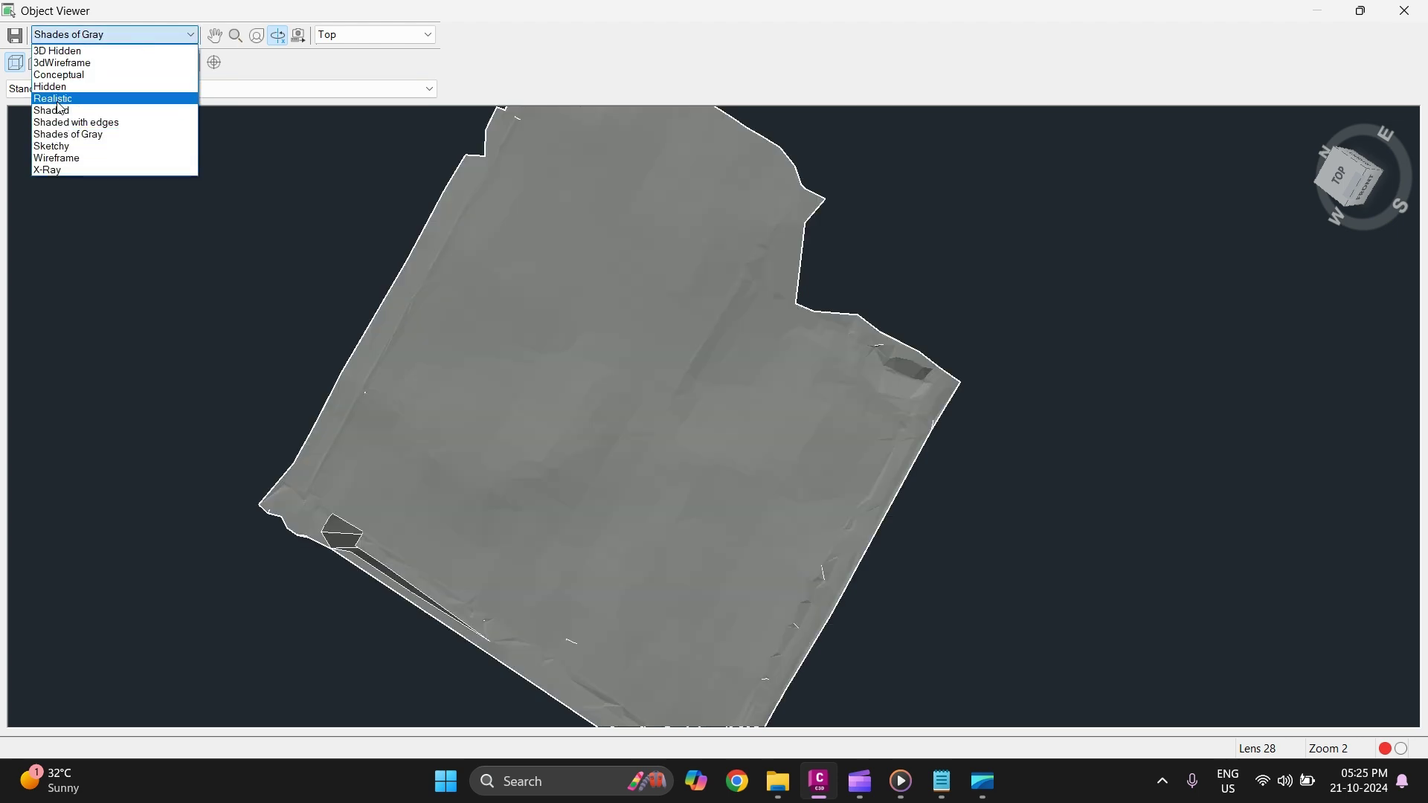
click(55, 99)
click(150, 32)
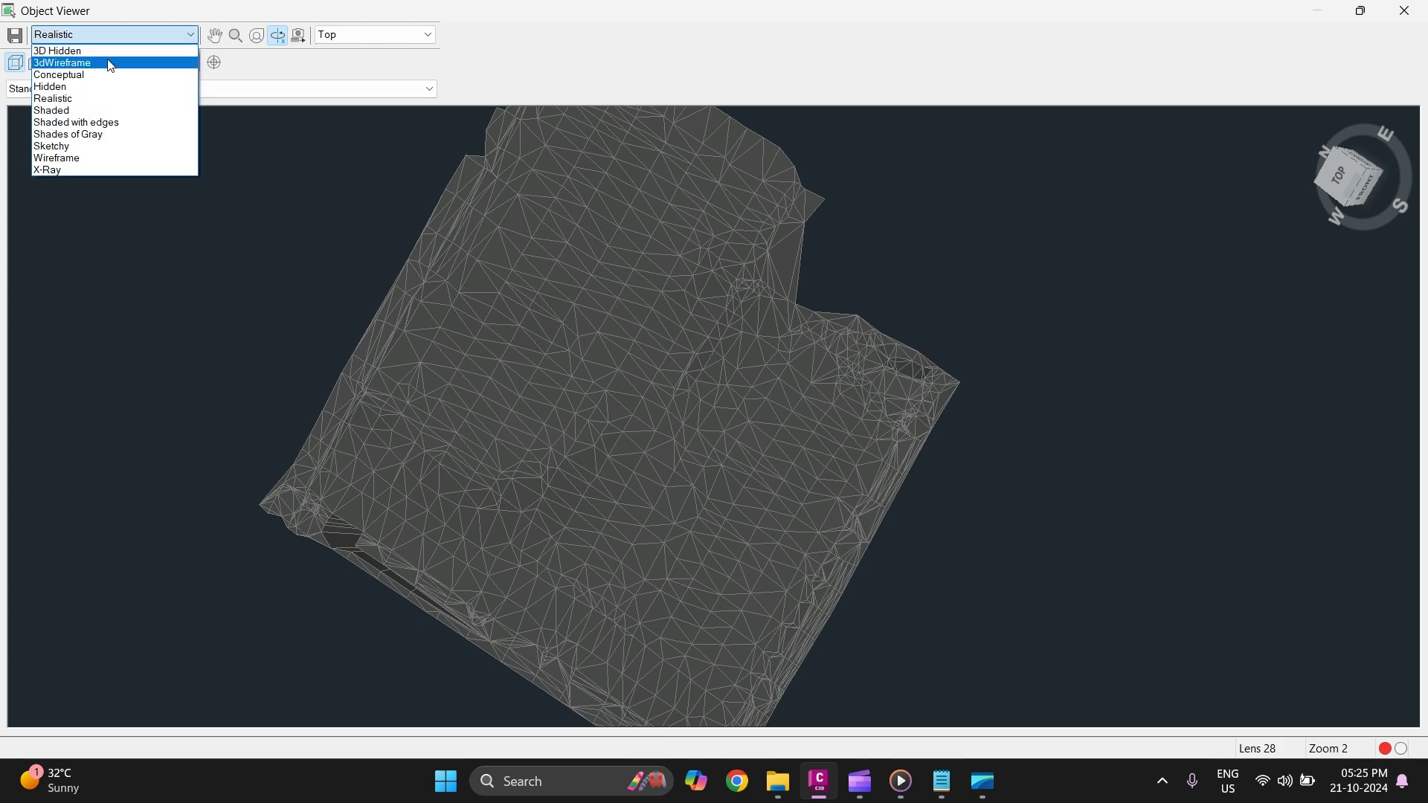
click(74, 86)
click(166, 36)
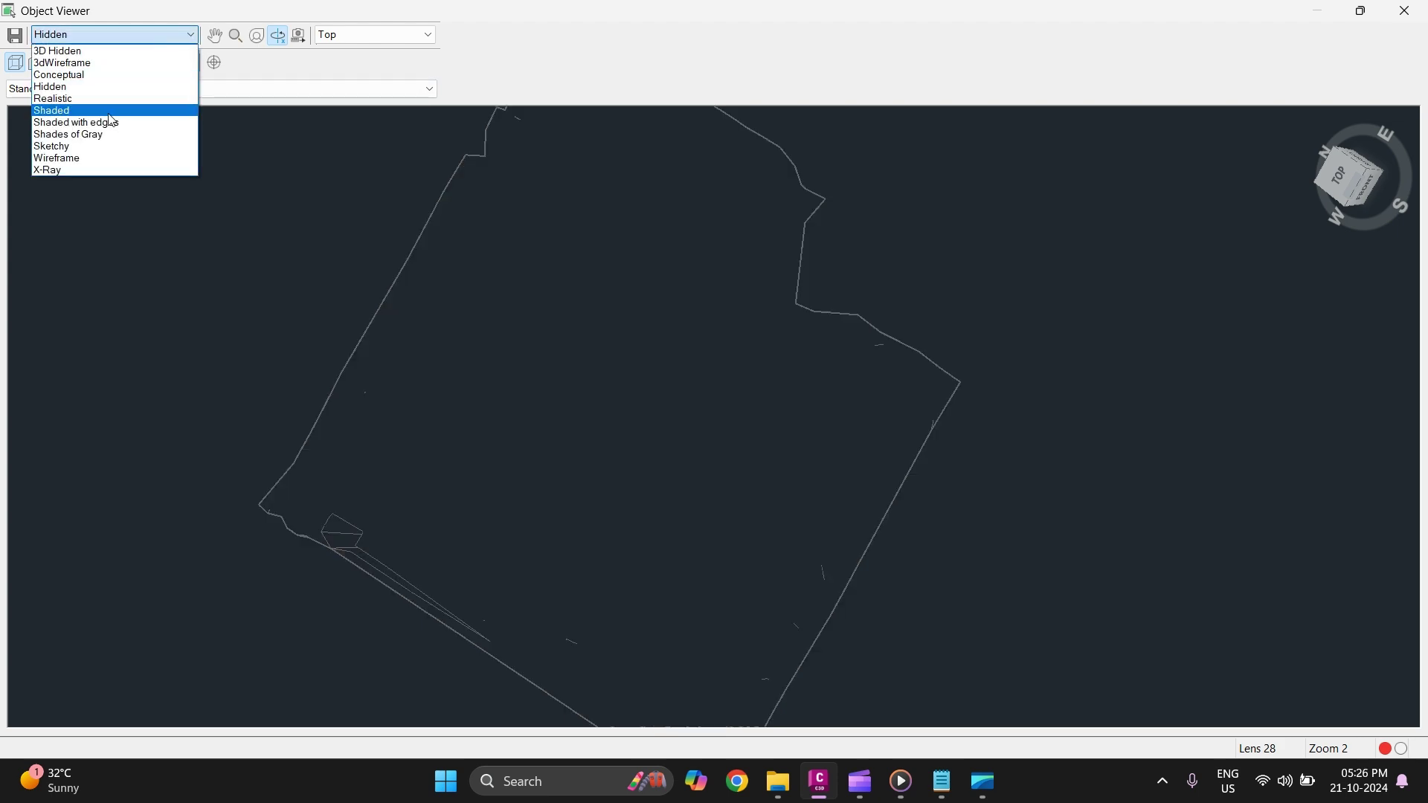
click(73, 158)
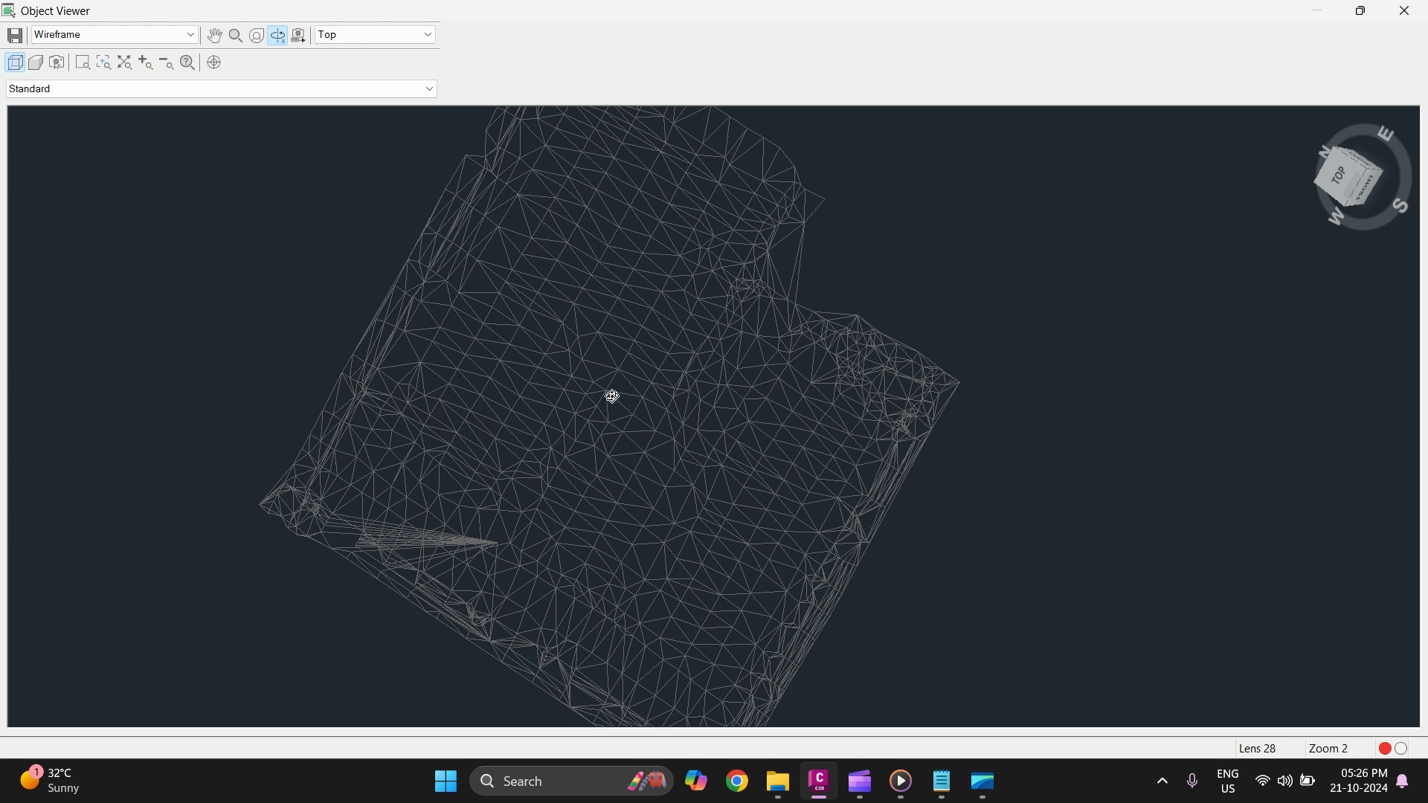
click(1401, 15)
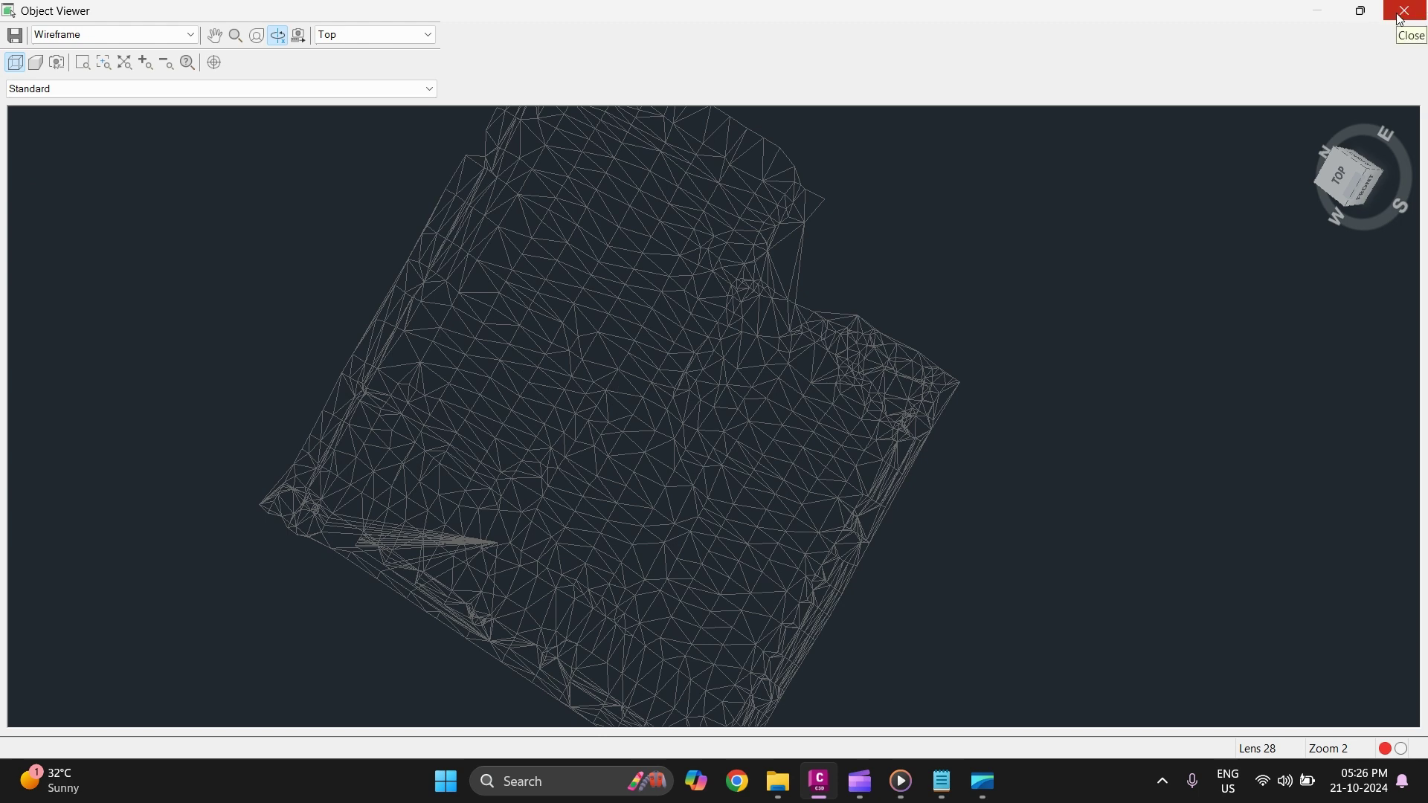